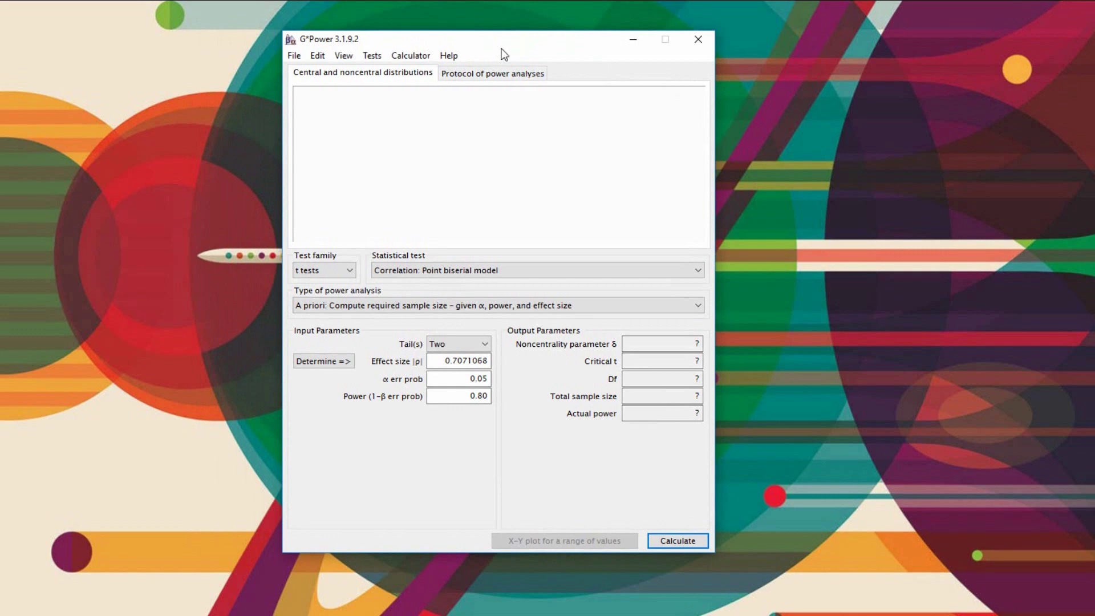
Keep t tests and a priori, and switch the model to difference between two independent means
{"action": "left_click_drag", "start_coordinate": [528, 47], "coordinate": [547, 47]}
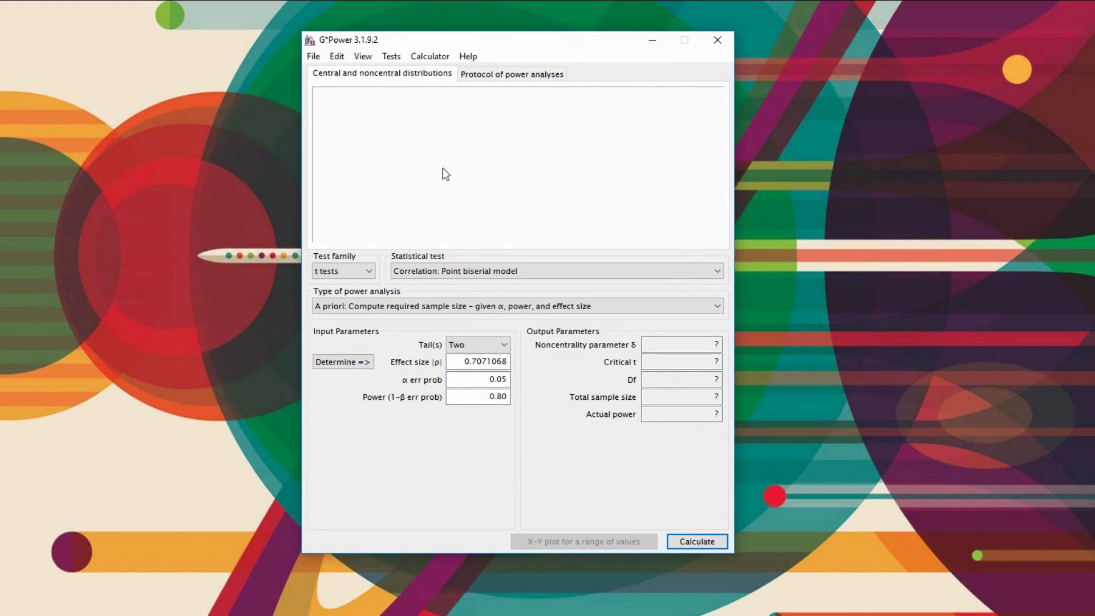
{"action": "left_click", "coordinate": [362, 270]}
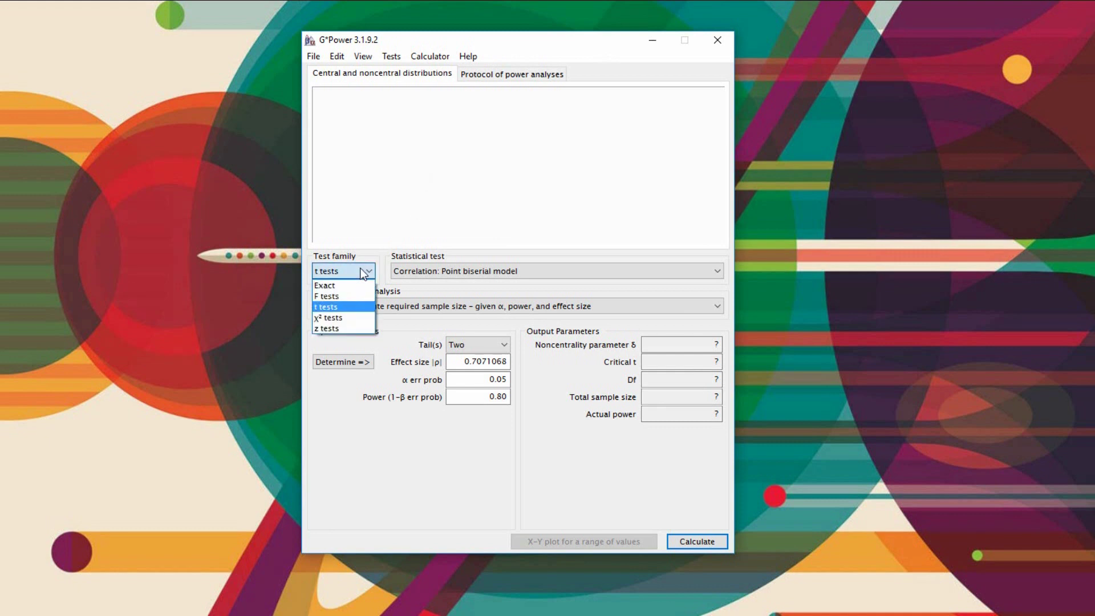
{"action": "left_click", "coordinate": [353, 310]}
{"action": "left_click", "coordinate": [516, 276]}
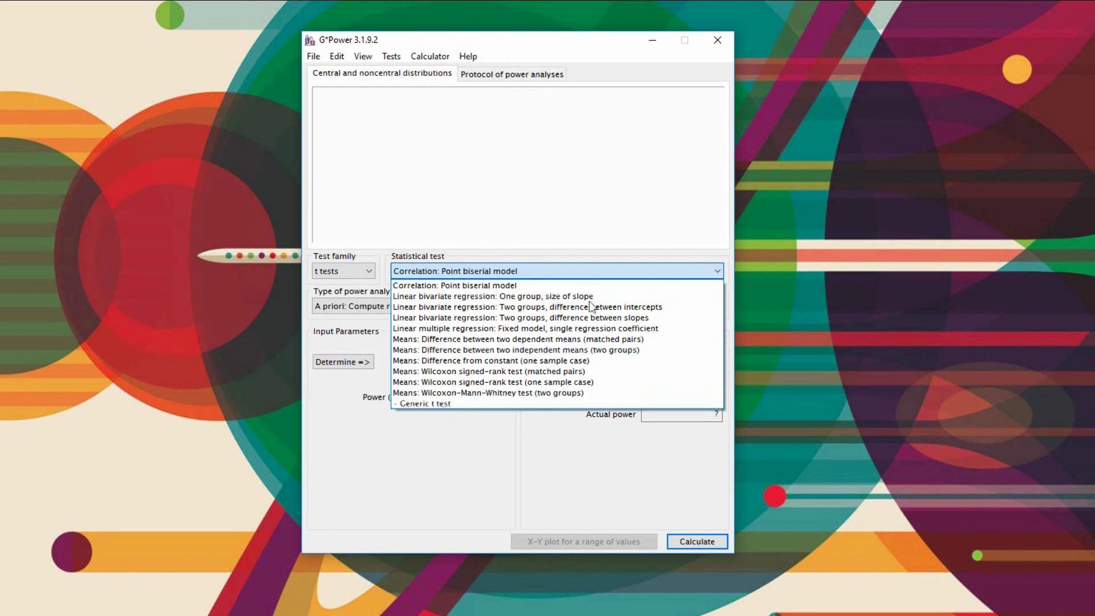
{"action": "left_click", "coordinate": [553, 232]}
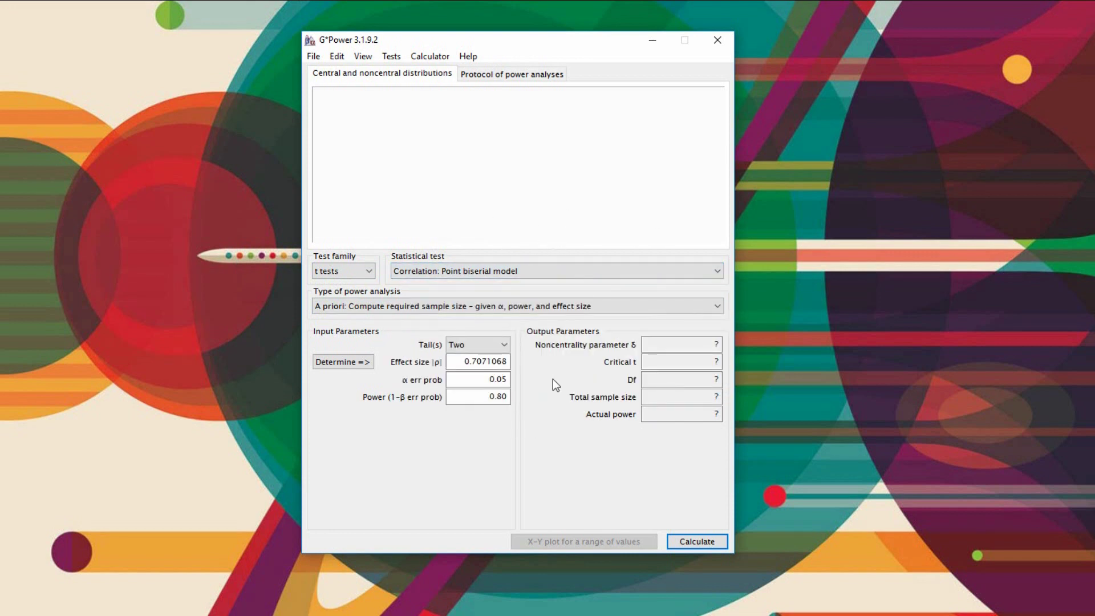
{"action": "left_click", "coordinate": [498, 349]}
{"action": "left_click", "coordinate": [498, 368]}
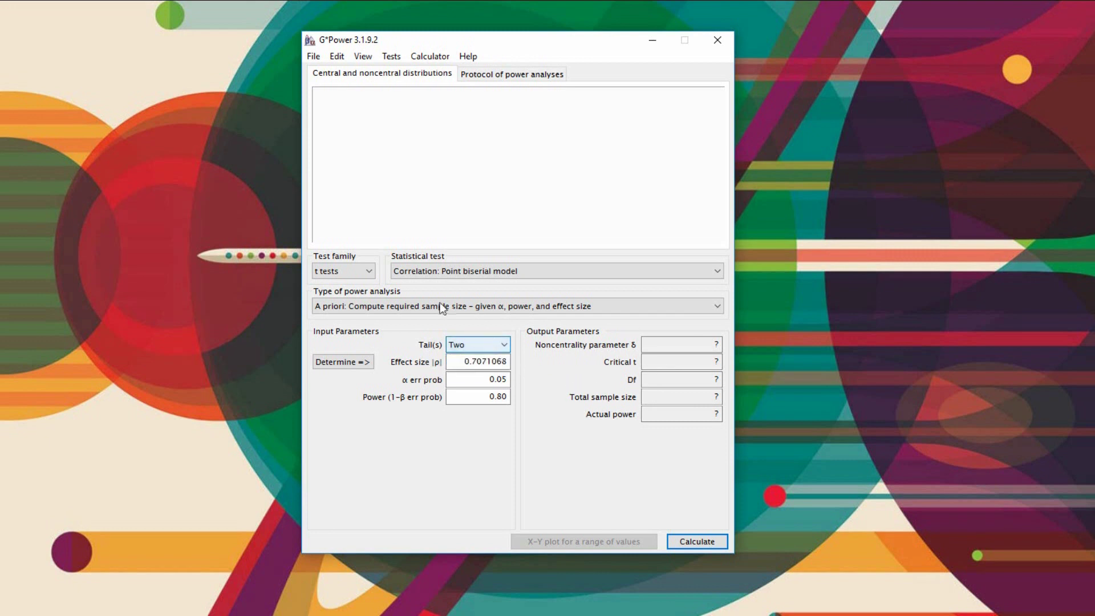
{"action": "left_click", "coordinate": [387, 310]}
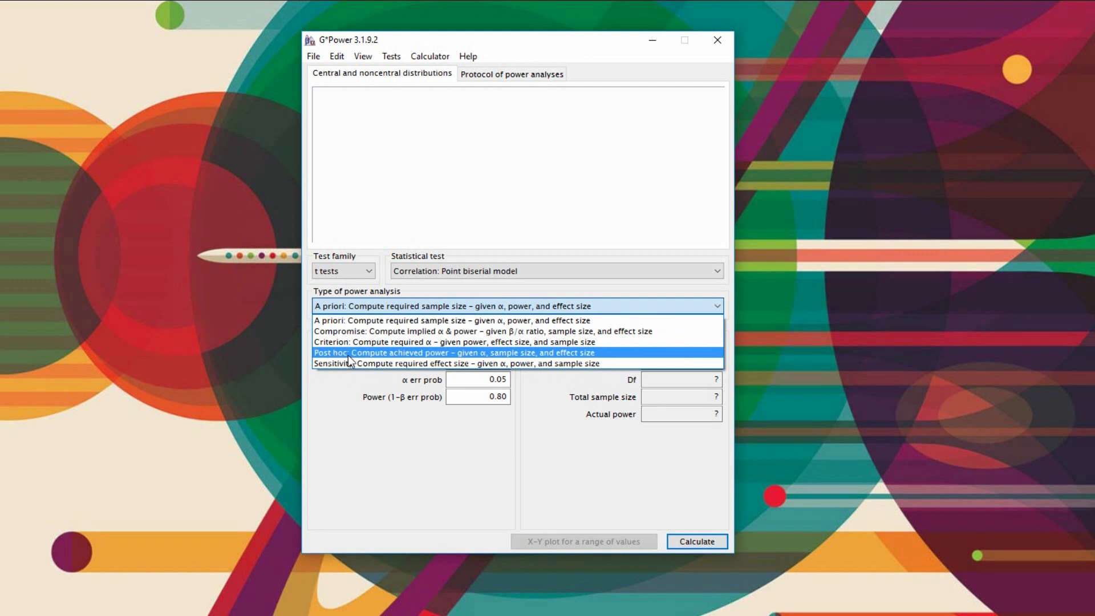
{"action": "left_click", "coordinate": [414, 477]}
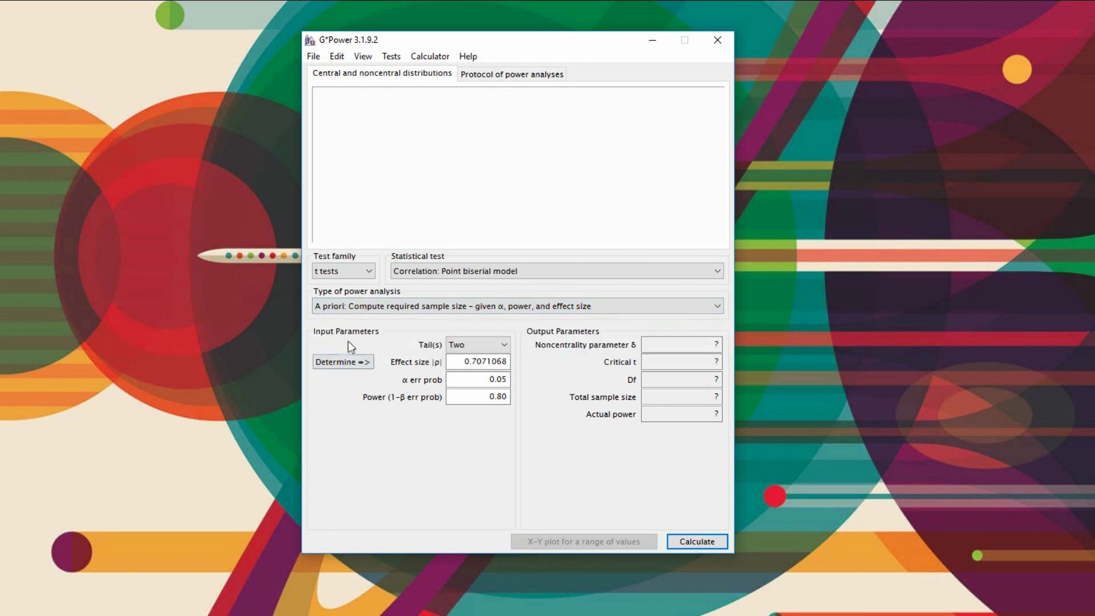
{"action": "left_click", "coordinate": [446, 271]}
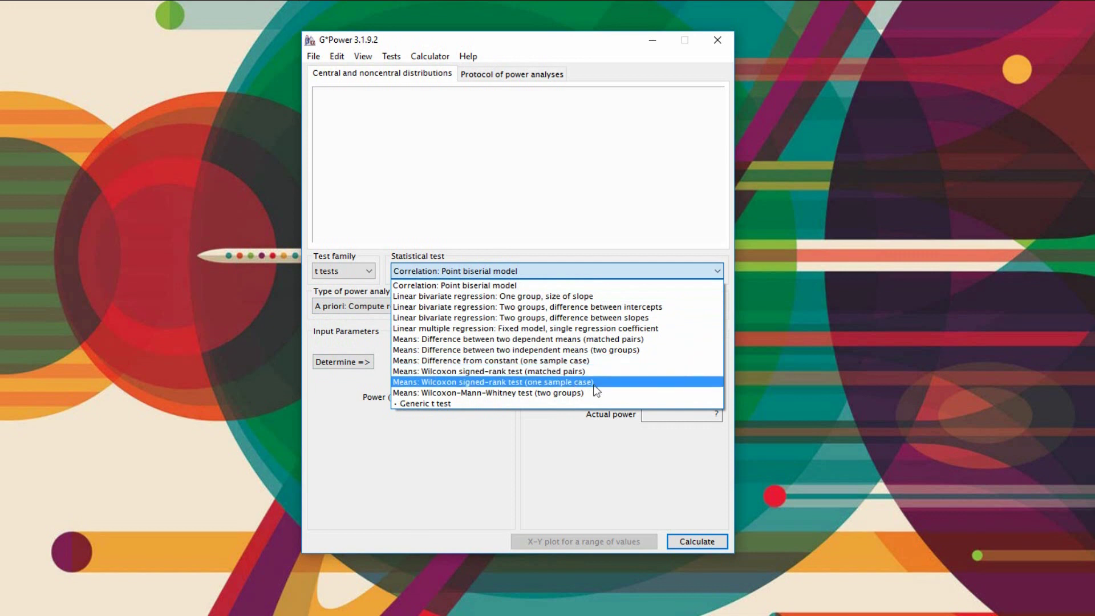
{"action": "left_click", "coordinate": [611, 350]}
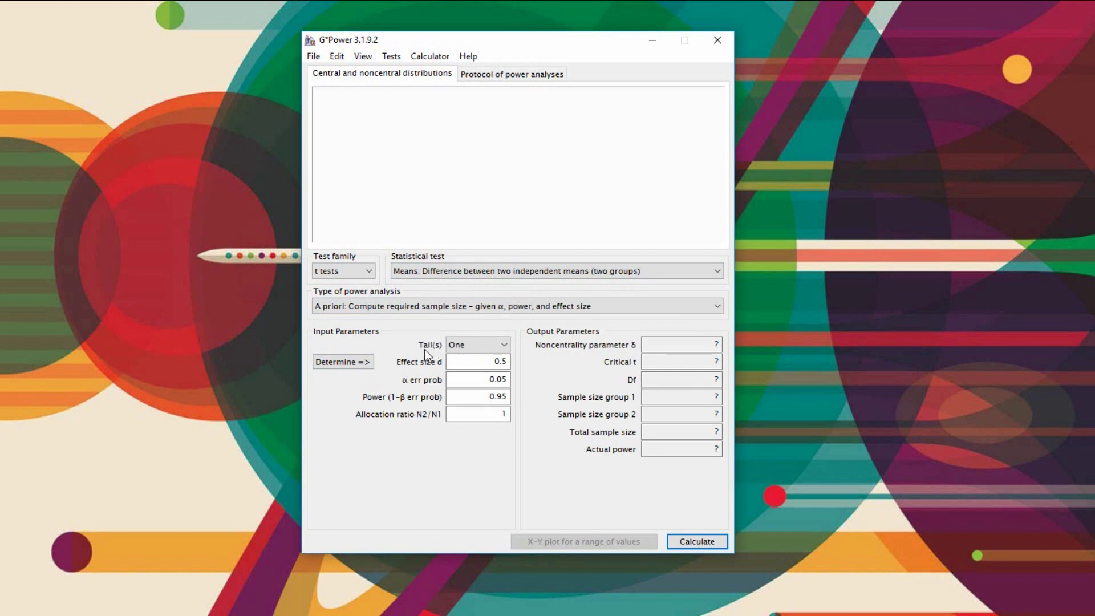
Set Tail(s) to Two for the independent-means test
{"action": "left_click", "coordinate": [483, 345]}
{"action": "left_click", "coordinate": [484, 345]}
{"action": "left_click", "coordinate": [484, 345]}
{"action": "left_click", "coordinate": [484, 345]}
{"action": "left_click", "coordinate": [484, 344]}
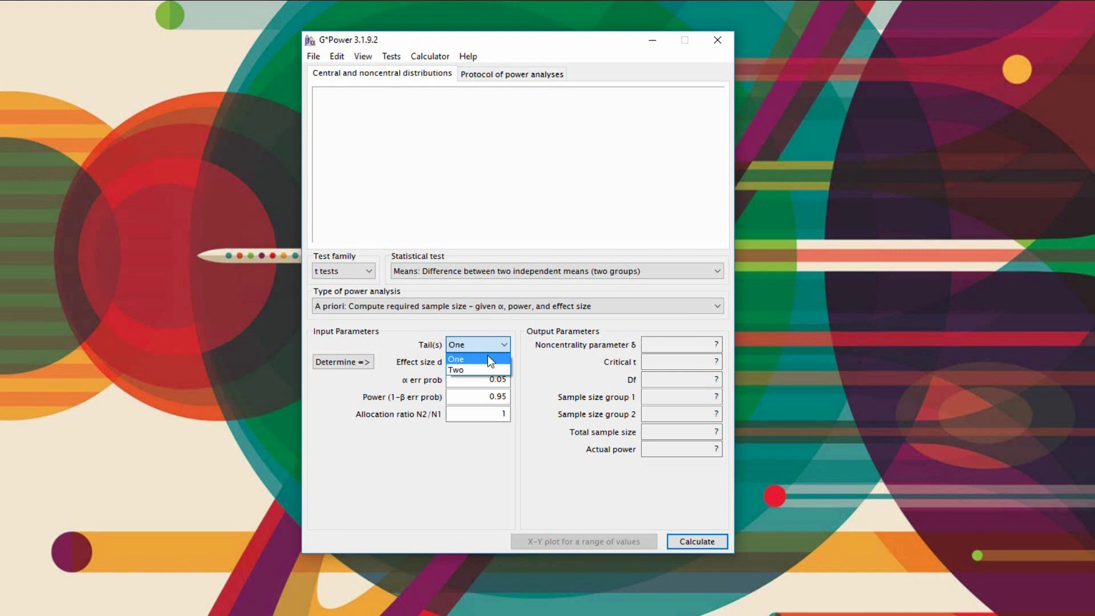
{"action": "left_click", "coordinate": [500, 325]}
{"action": "left_click", "coordinate": [492, 347]}
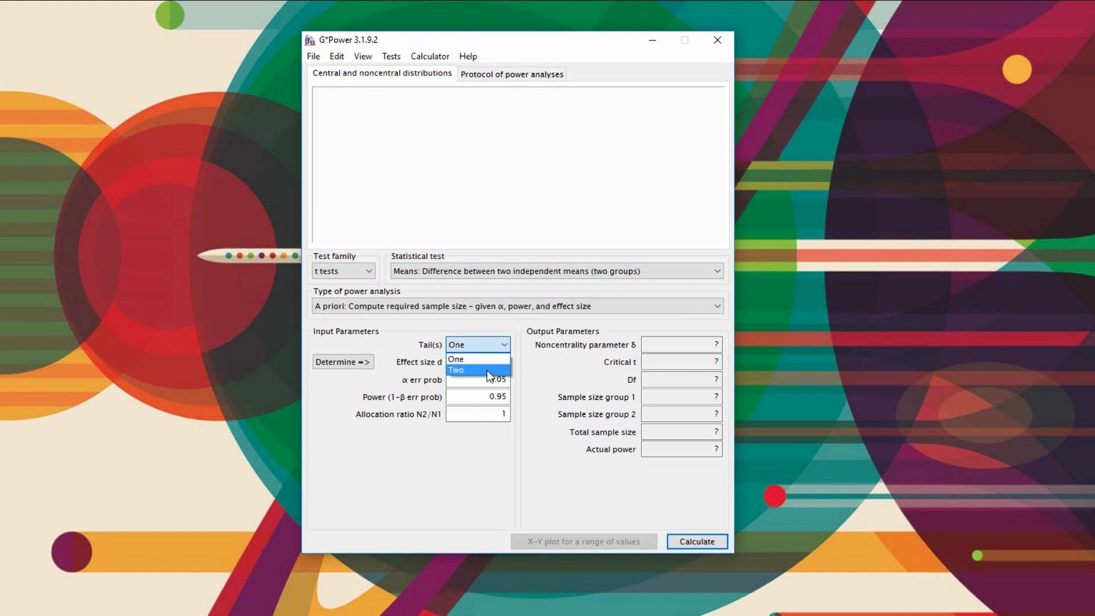
{"action": "left_click", "coordinate": [489, 370]}
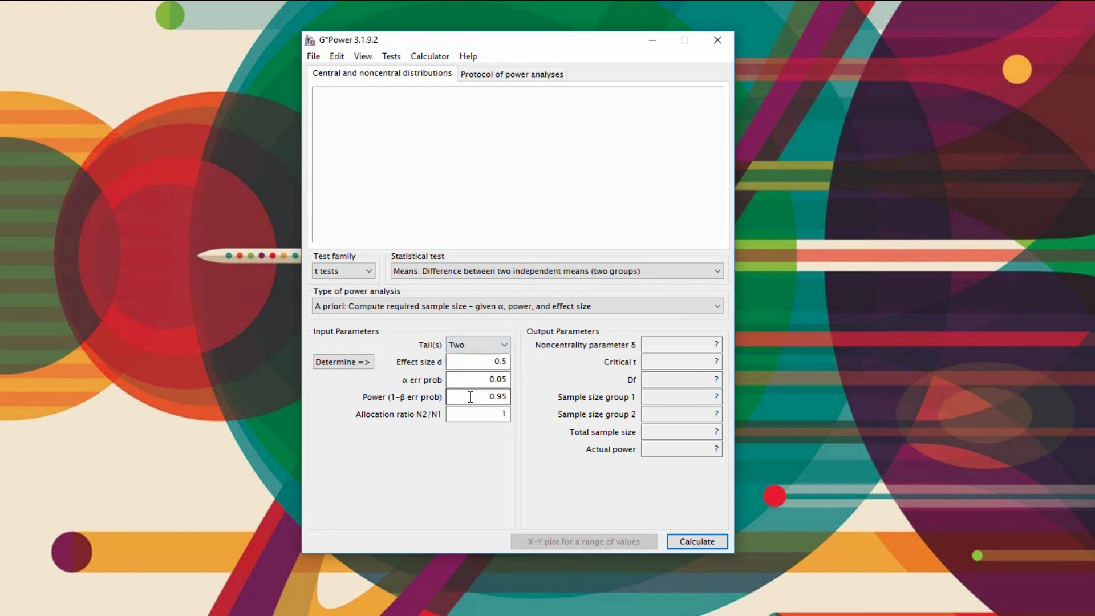
{"action": "left_click", "coordinate": [494, 361]}
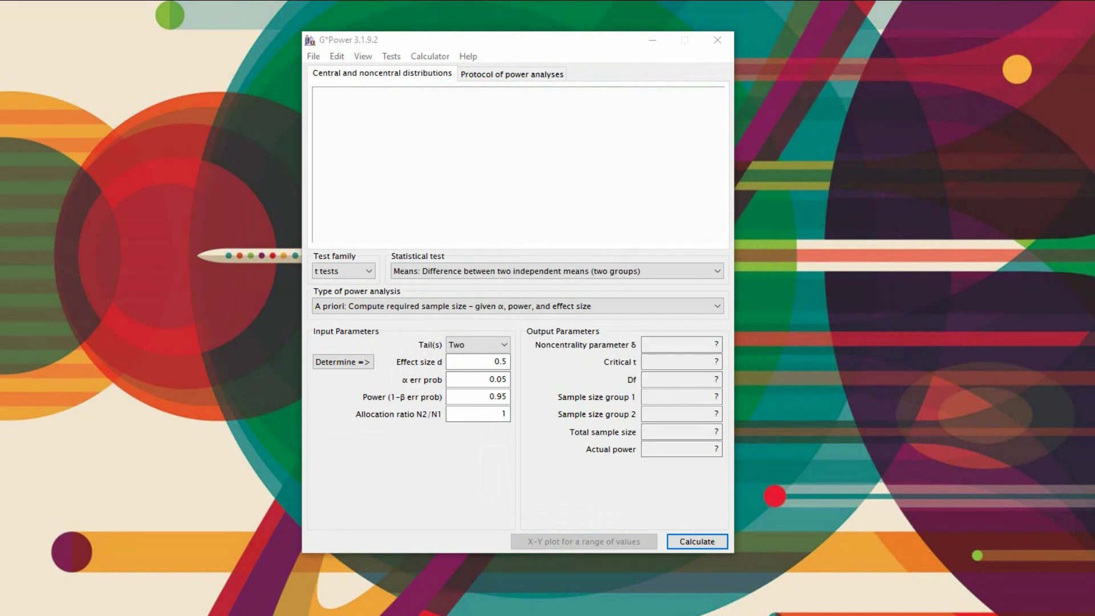
Change effect size d from 0.5 to 0.2
{"action": "left_click", "coordinate": [451, 362]}
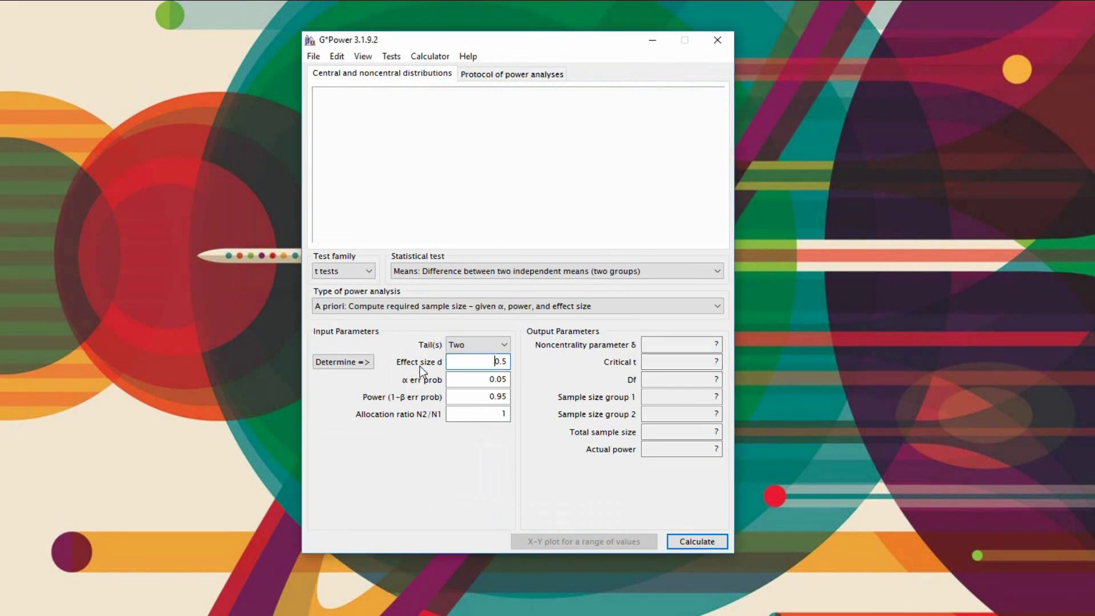
{"action": "left_click_drag", "start_coordinate": [471, 365], "coordinate": [569, 365]}
{"action": "left_click", "coordinate": [464, 366]}
{"action": "double_click", "coordinate": [496, 361]}
{"action": "left_click", "coordinate": [468, 365]}
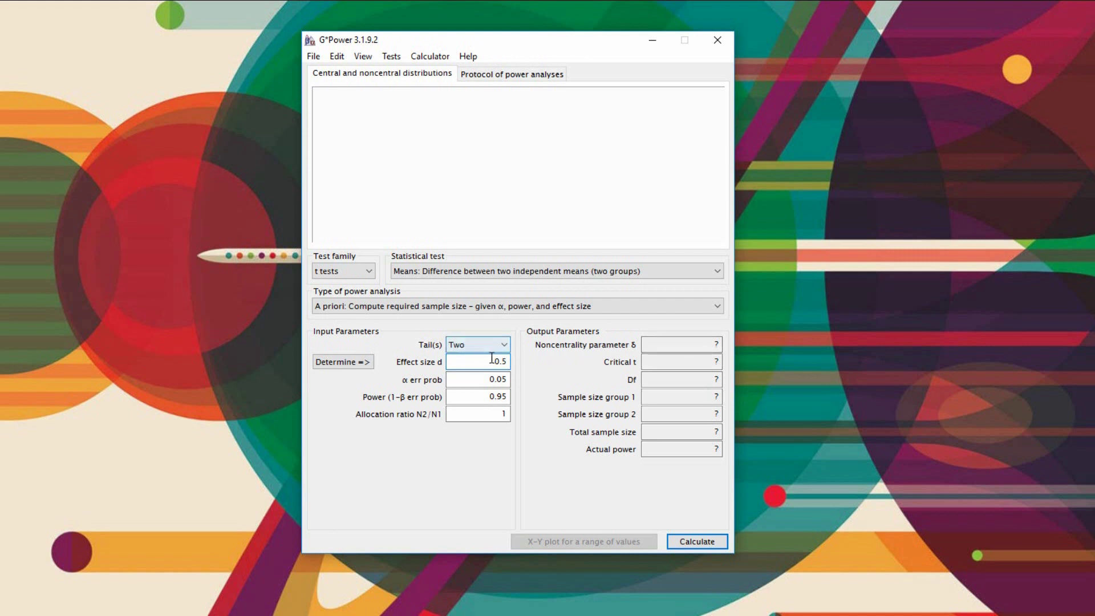
{"action": "mouse_move", "coordinate": [494, 359]}
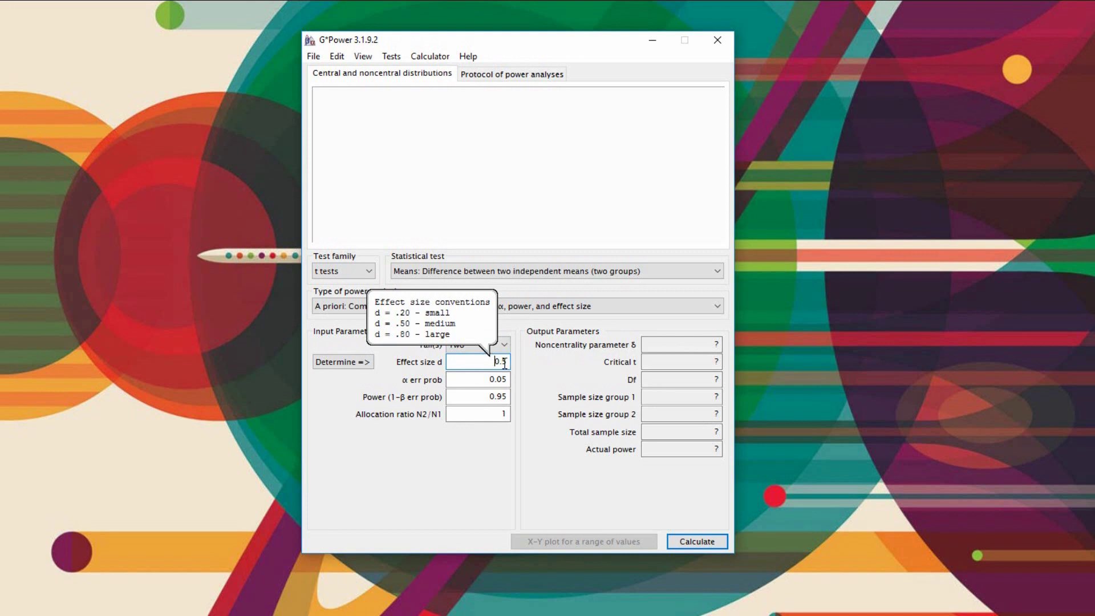
{"action": "left_click", "coordinate": [504, 364]}
{"action": "double_click", "coordinate": [504, 363]}
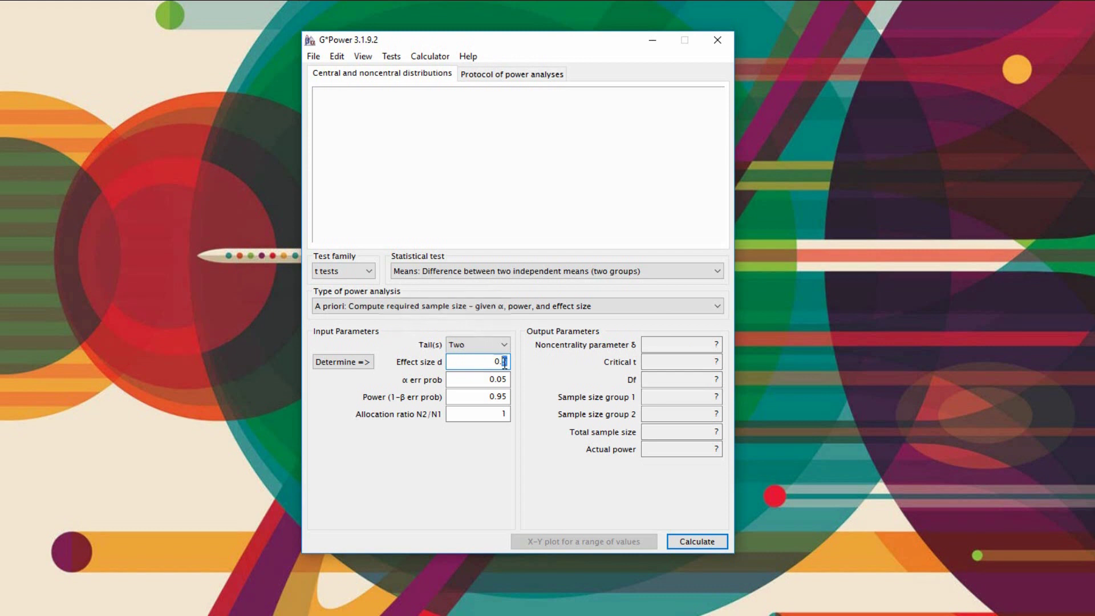
{"action": "type", "text": "2"}
Leave α at 0.05 and change power from 0.95 to 0.90
{"action": "left_click", "coordinate": [465, 381]}
{"action": "left_click_drag", "start_coordinate": [460, 384], "coordinate": [564, 393]}
{"action": "left_click", "coordinate": [473, 382]}
{"action": "mouse_move", "coordinate": [502, 379]}
{"action": "left_mouse_down"}
{"action": "mouse_move", "coordinate": [516, 397]}
{"action": "mouse_move", "coordinate": [509, 384]}
{"action": "left_mouse_up"}
{"action": "type", "text": "1"}
{"action": "type", "text": "5"}
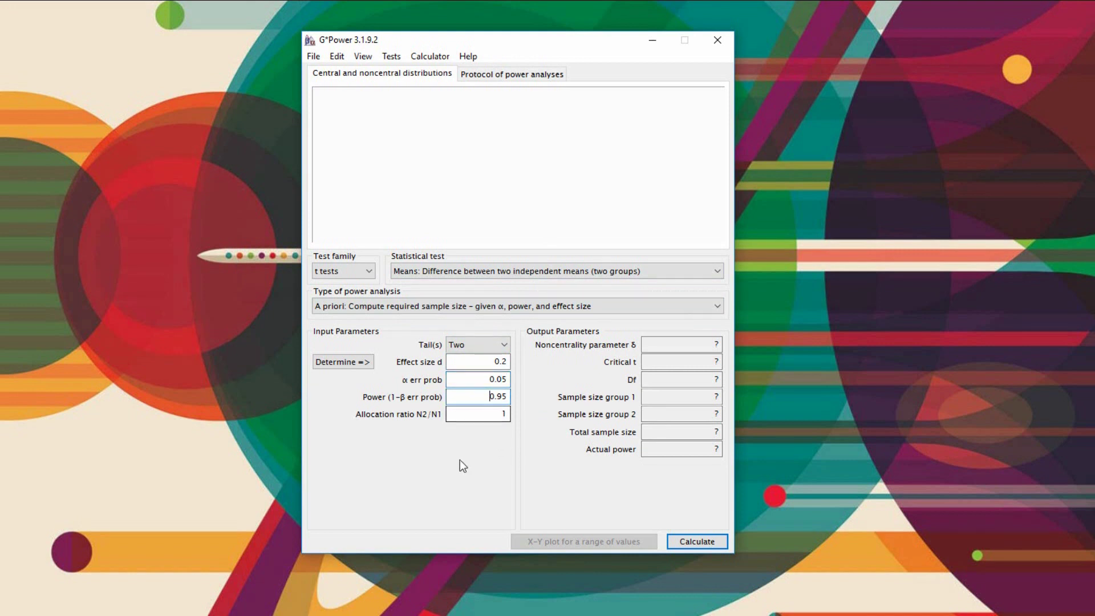
{"action": "left_click", "coordinate": [461, 402]}
{"action": "left_click_drag", "start_coordinate": [461, 403], "coordinate": [521, 411]}
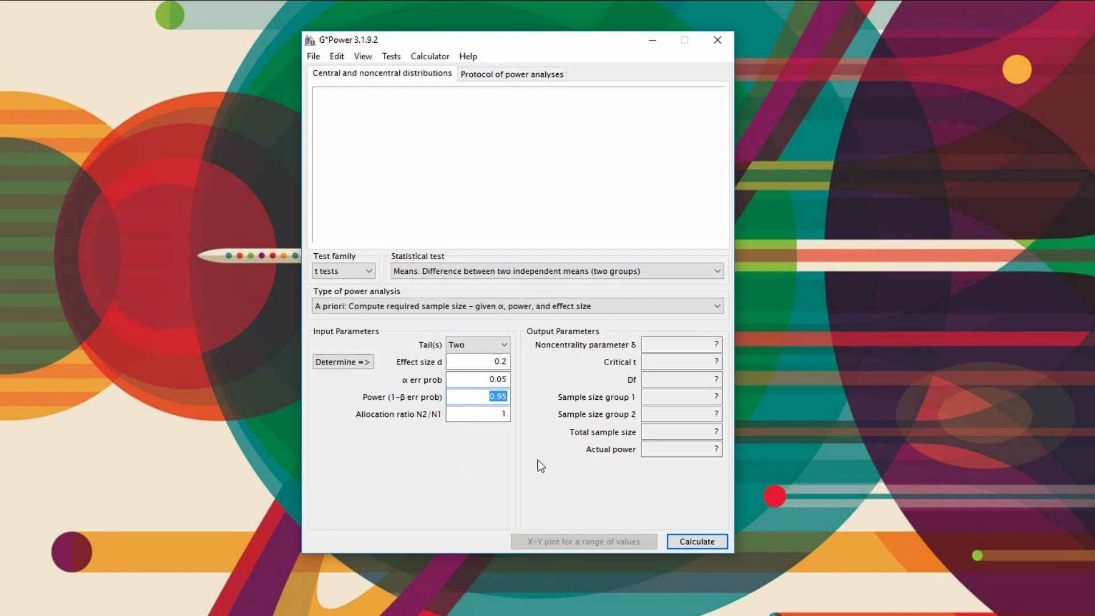
{"action": "left_click", "coordinate": [479, 409]}
{"action": "left_click_drag", "start_coordinate": [503, 396], "coordinate": [516, 399]}
{"action": "left_click", "coordinate": [485, 418]}
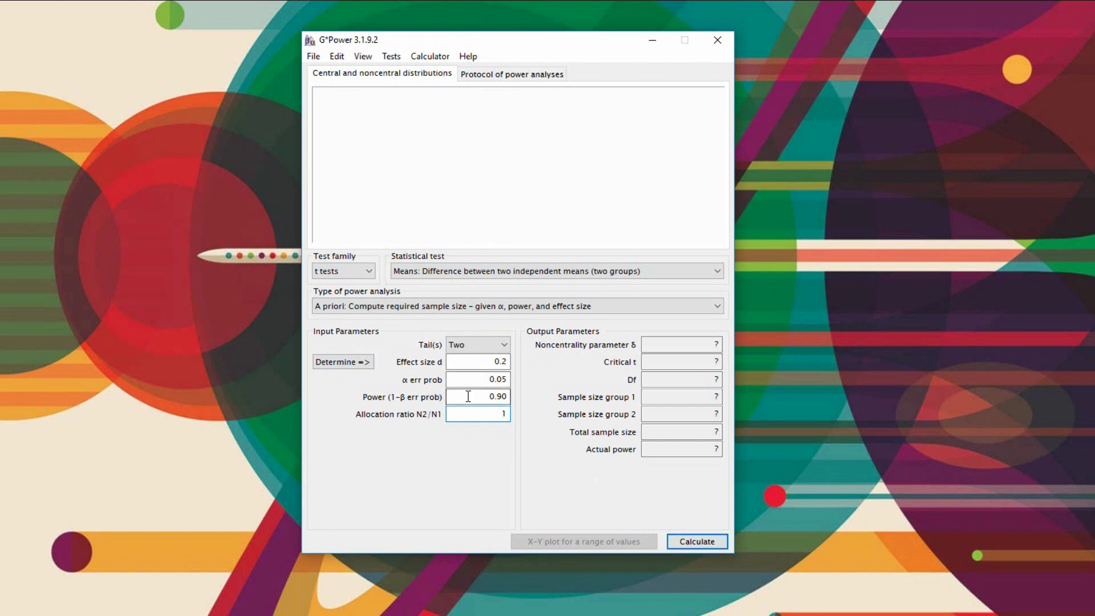
Calculate the two-tailed result, a total sample size of 1054
{"action": "left_click", "coordinate": [674, 542]}
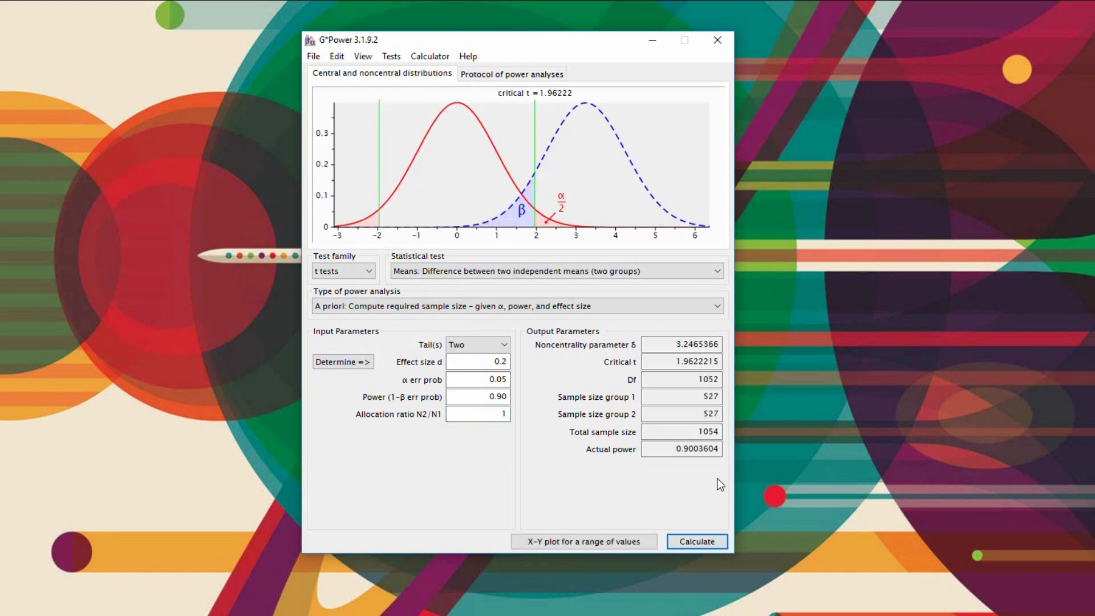
{"action": "left_click_drag", "start_coordinate": [676, 344], "coordinate": [712, 416]}
{"action": "left_click", "coordinate": [697, 448]}
{"action": "left_click_drag", "start_coordinate": [668, 433], "coordinate": [752, 433]}
Switch to one-tailed and recalculate, giving a total sample size of 858
{"action": "left_click", "coordinate": [508, 363]}
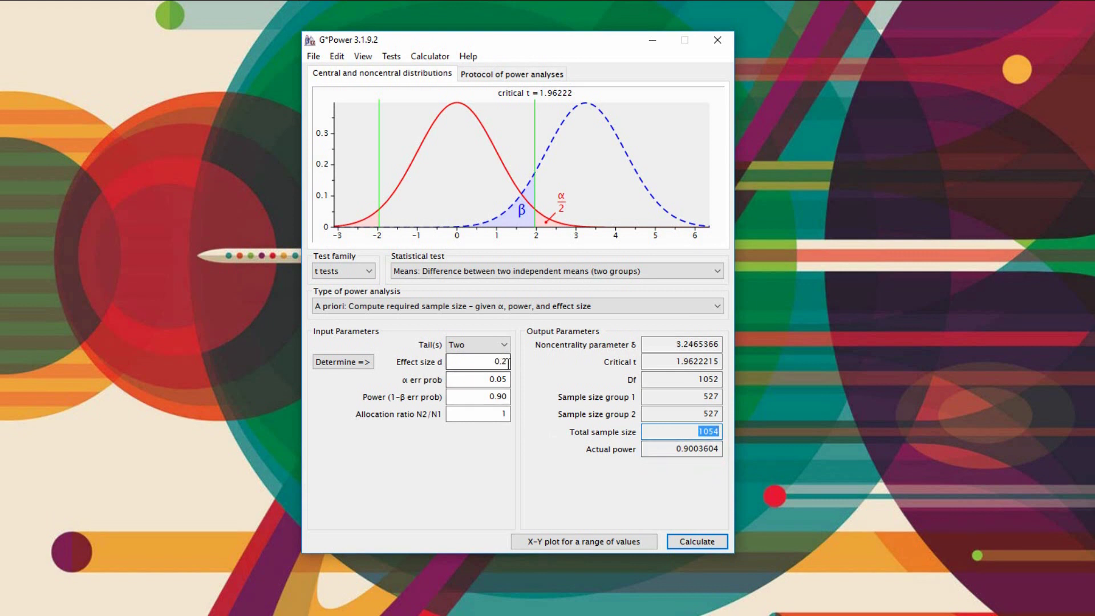
{"action": "left_click", "coordinate": [495, 344]}
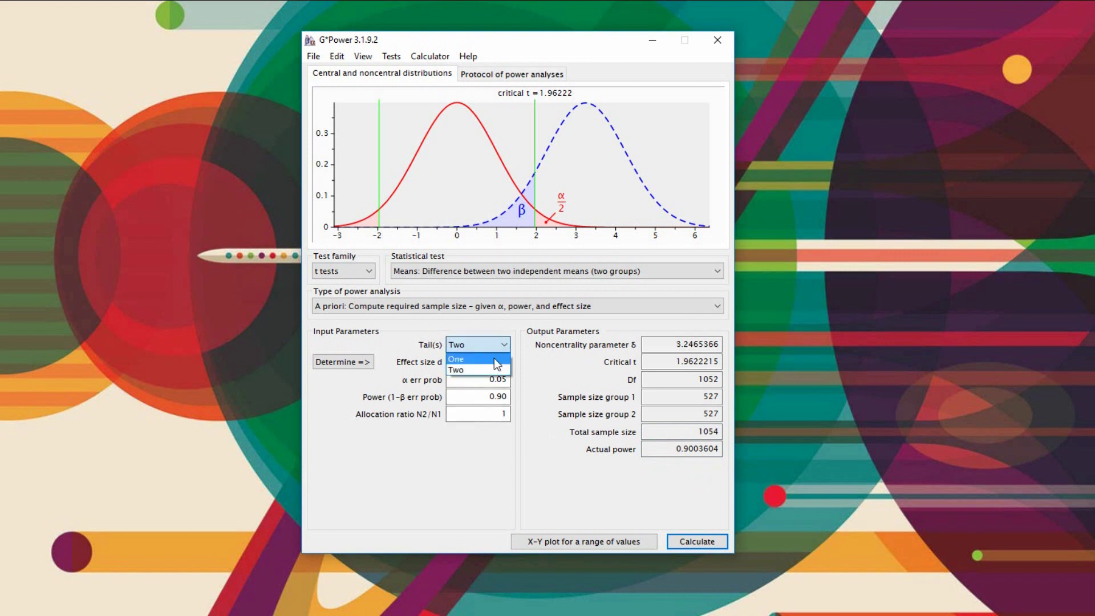
{"action": "left_click", "coordinate": [494, 358]}
{"action": "left_click", "coordinate": [697, 541]}
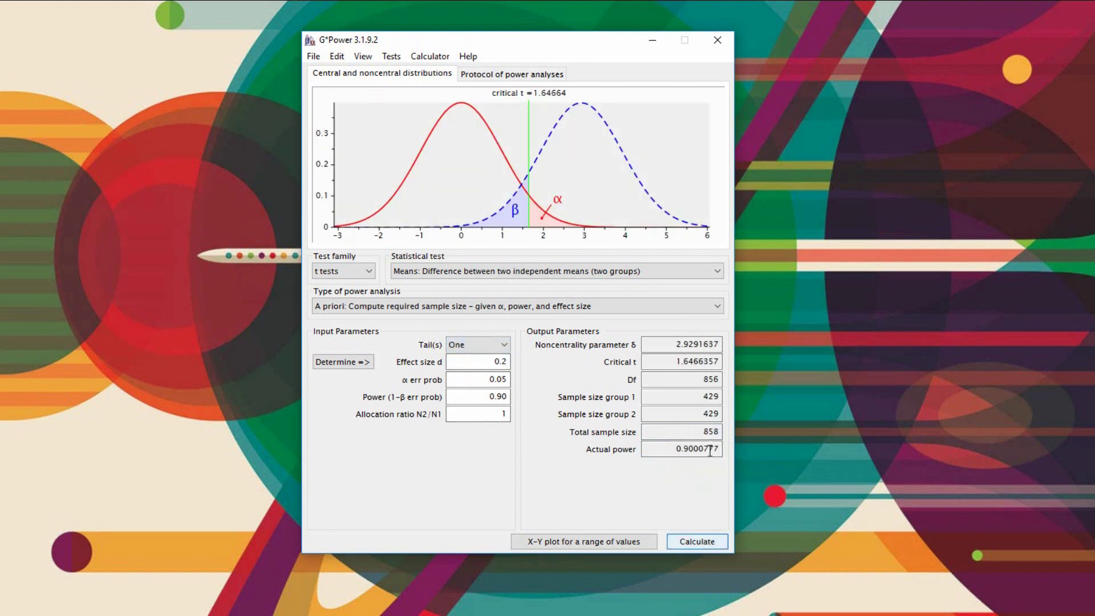
{"action": "double_click", "coordinate": [720, 432]}
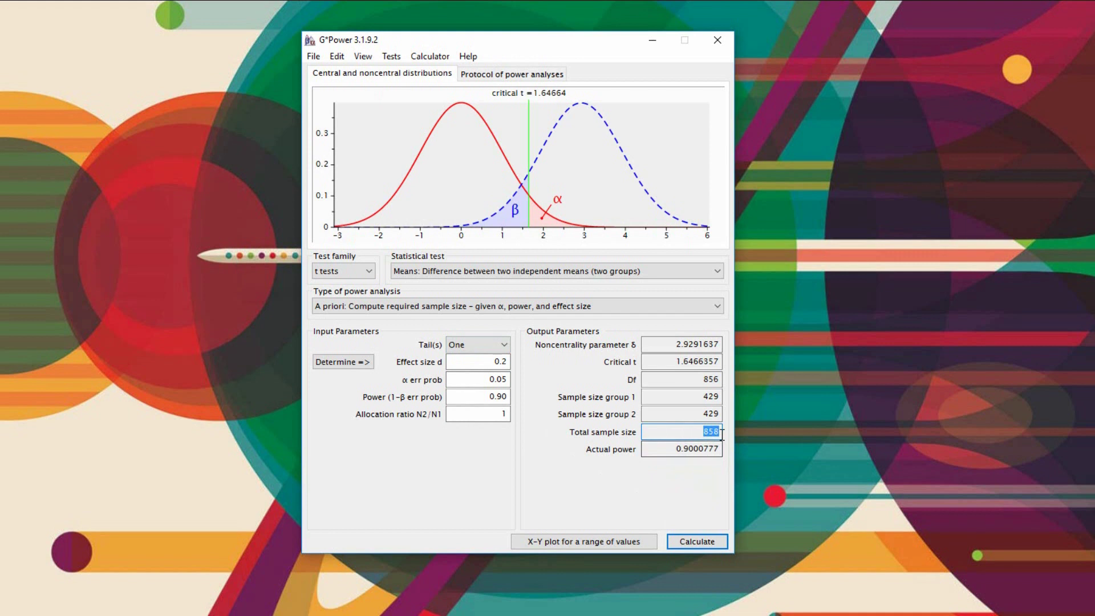
Set effect size d to 0.5 with two tails and calculate a total sample size of 172
{"action": "left_click", "coordinate": [501, 362]}
{"action": "key", "text": "BackSpace"}
{"action": "type", "text": "5"}
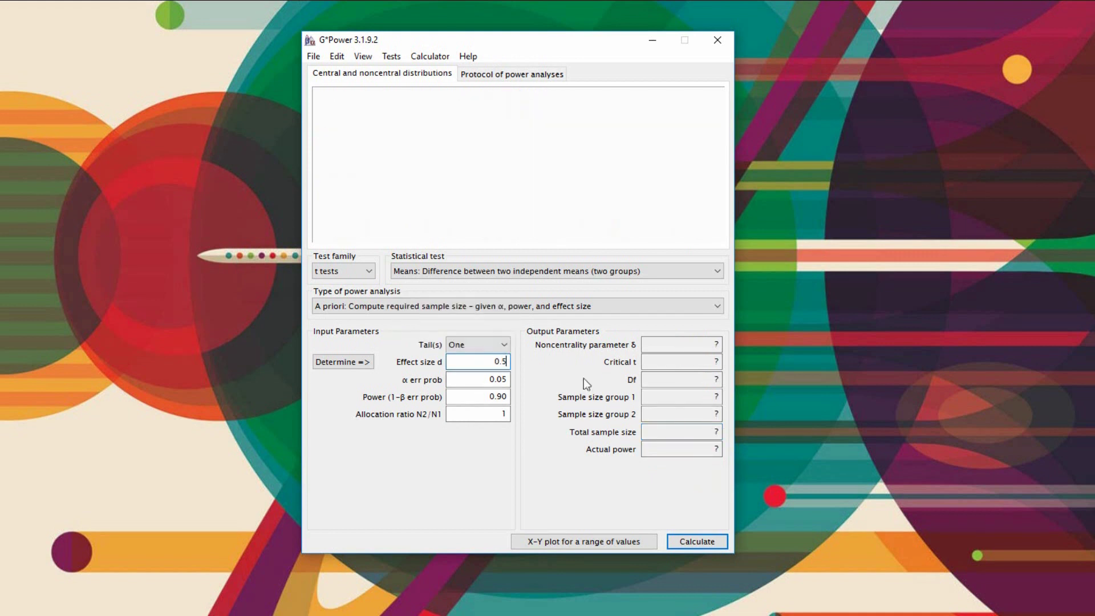
{"action": "left_click", "coordinate": [491, 346]}
{"action": "left_click", "coordinate": [465, 368]}
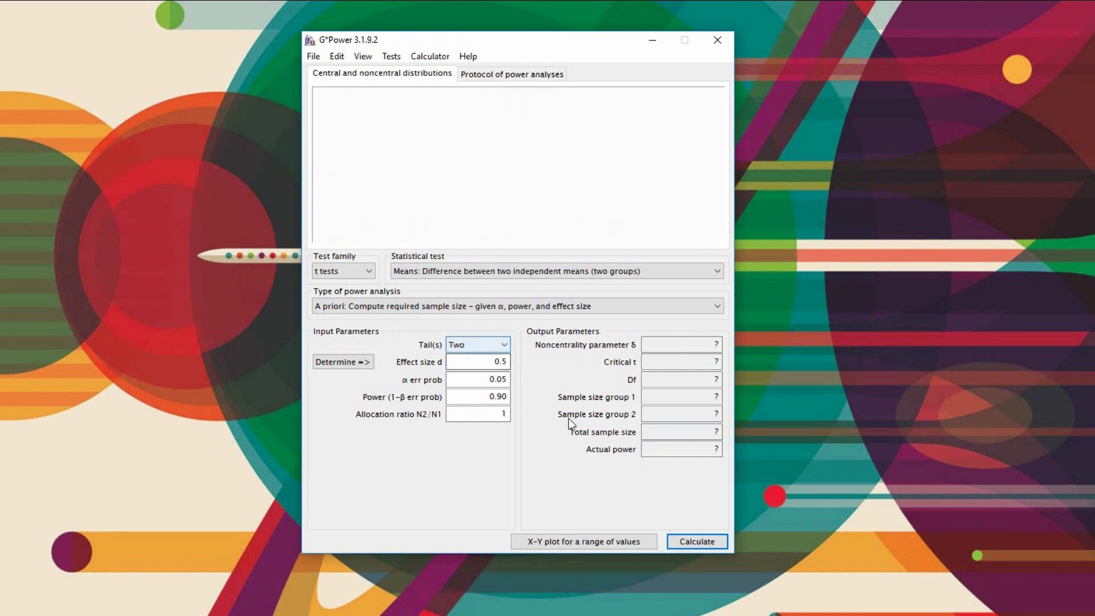
{"action": "left_click", "coordinate": [693, 546]}
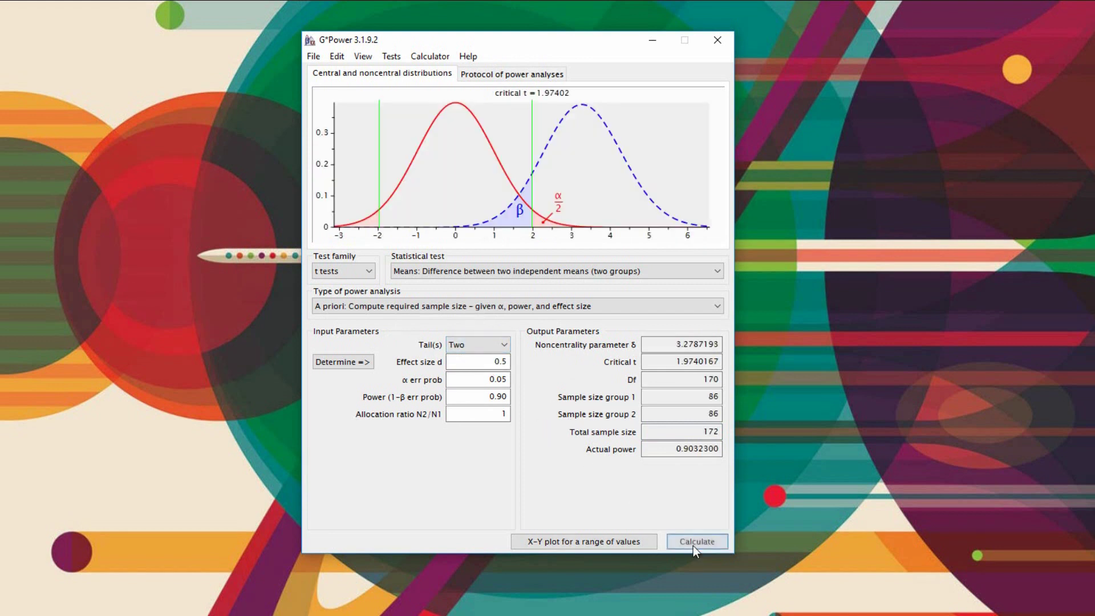
{"action": "double_click", "coordinate": [697, 432]}
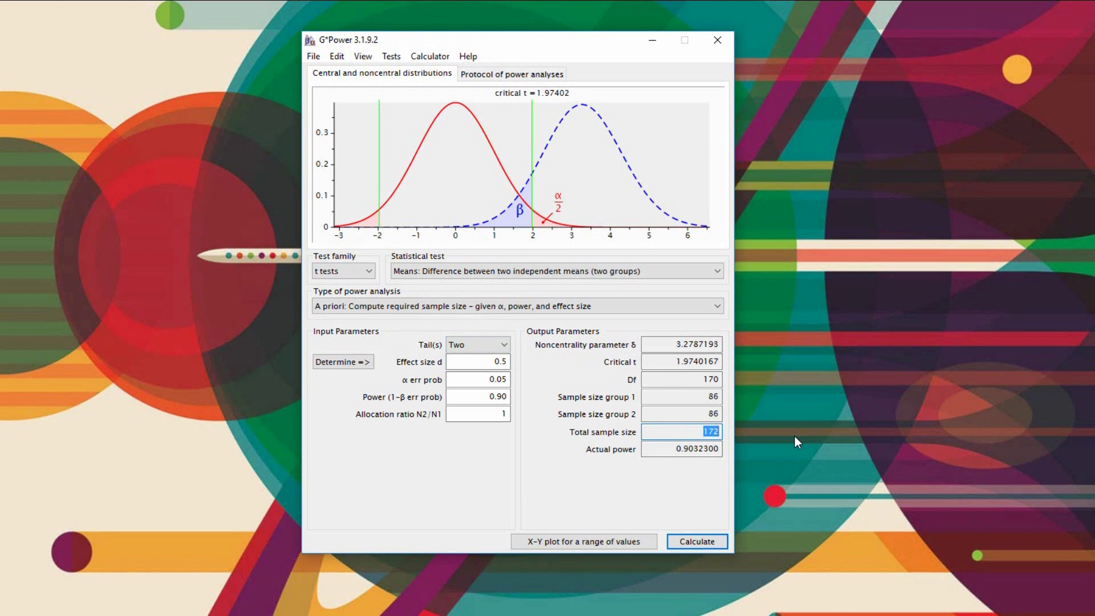
{"action": "key", "text": "Tab"}
{"action": "key", "text": "shift+Tab"}
Change effect size d to 0.8 and calculate a two-tailed total of 68
{"action": "double_click", "coordinate": [503, 361]}
{"action": "type", "text": "8"}
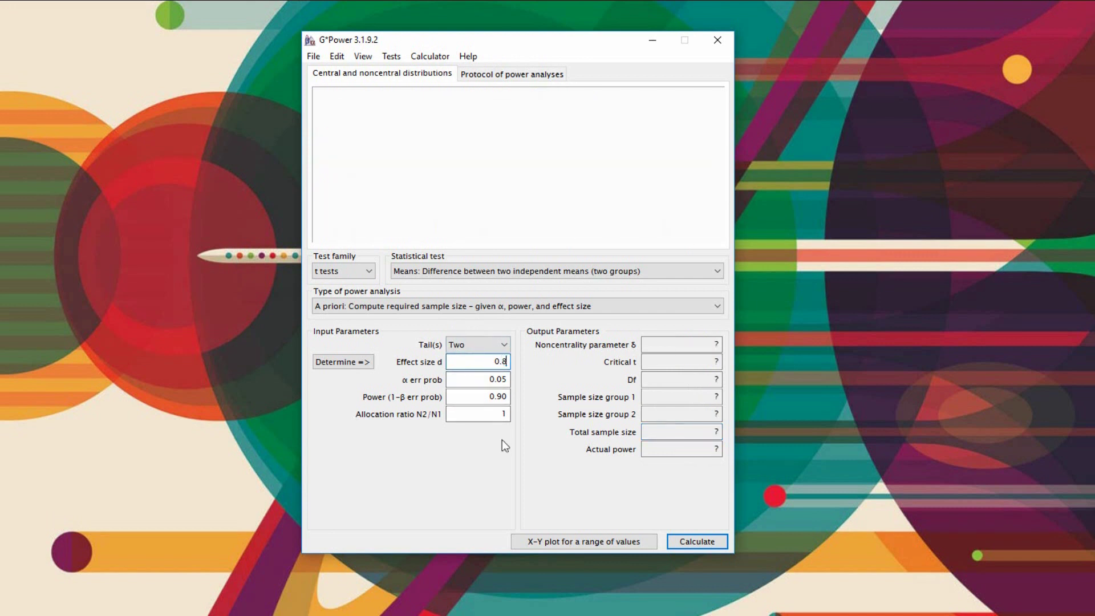
{"action": "left_click", "coordinate": [681, 543]}
{"action": "left_click", "coordinate": [681, 432]}
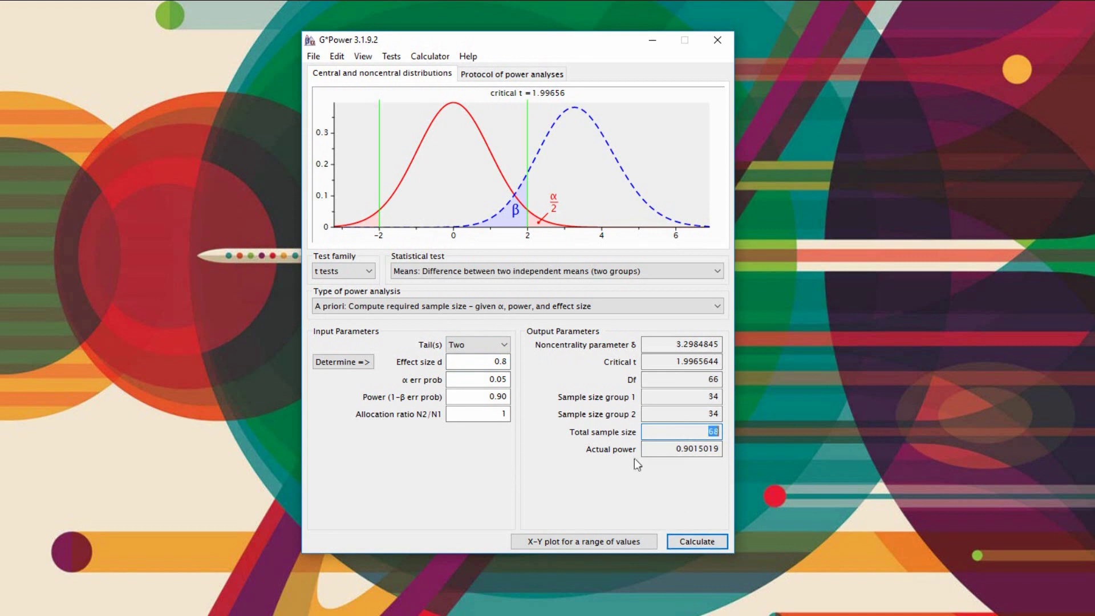
{"action": "left_click", "coordinate": [717, 435]}
Switch to one-tailed and recalculate, giving a total sample size of 56
{"action": "left_click", "coordinate": [485, 345]}
{"action": "left_click", "coordinate": [487, 359]}
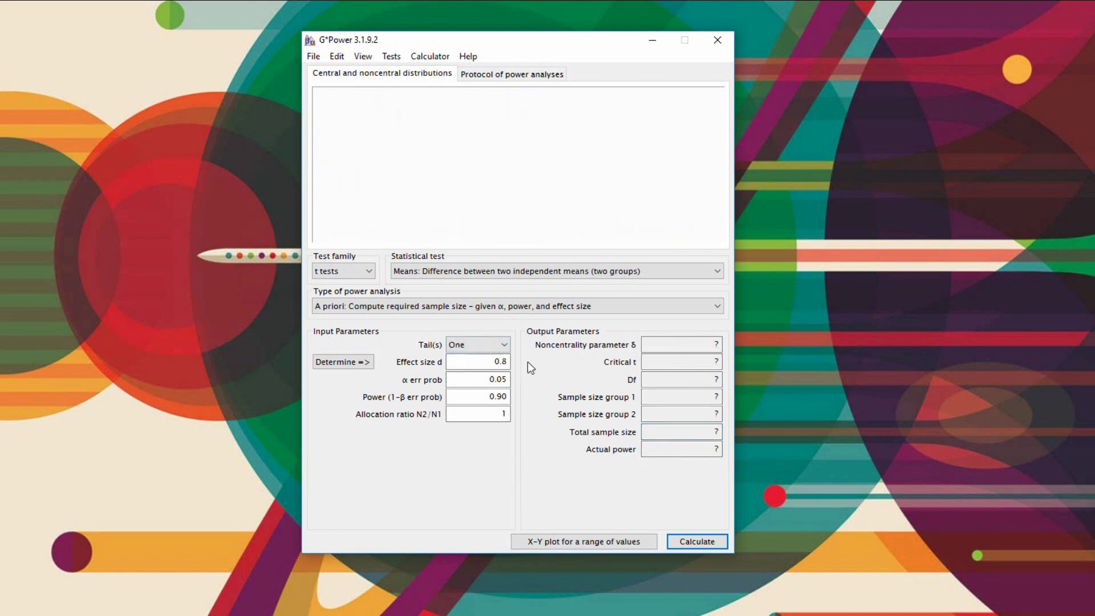
{"action": "left_click", "coordinate": [697, 542]}
{"action": "double_click", "coordinate": [716, 431]}
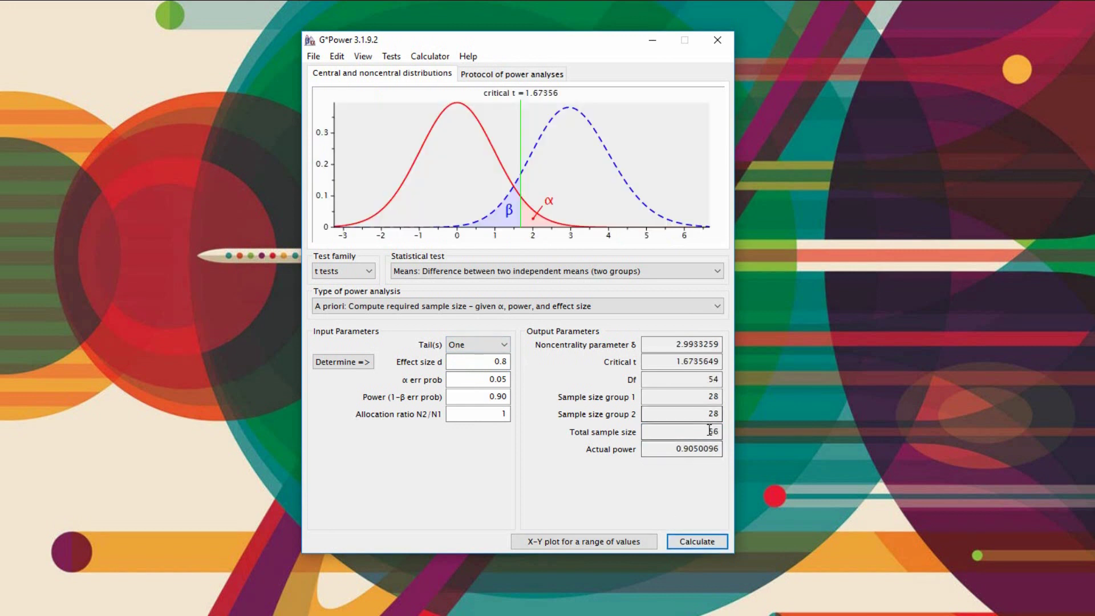
Review the effect size and power fields, then browse the list of t test types
{"action": "double_click", "coordinate": [508, 361]}
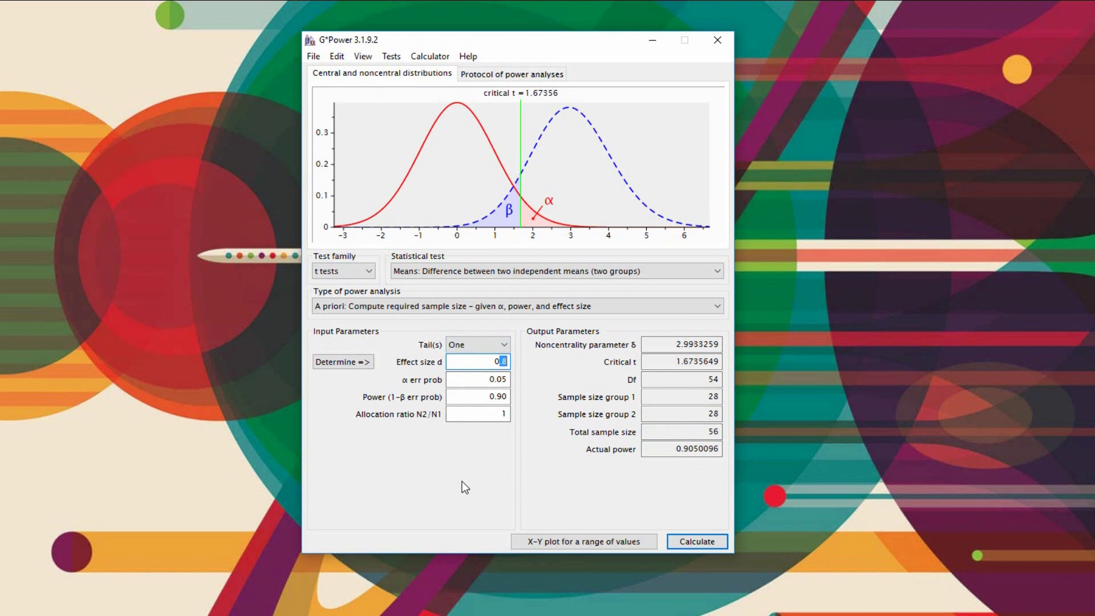
{"action": "left_click", "coordinate": [482, 396]}
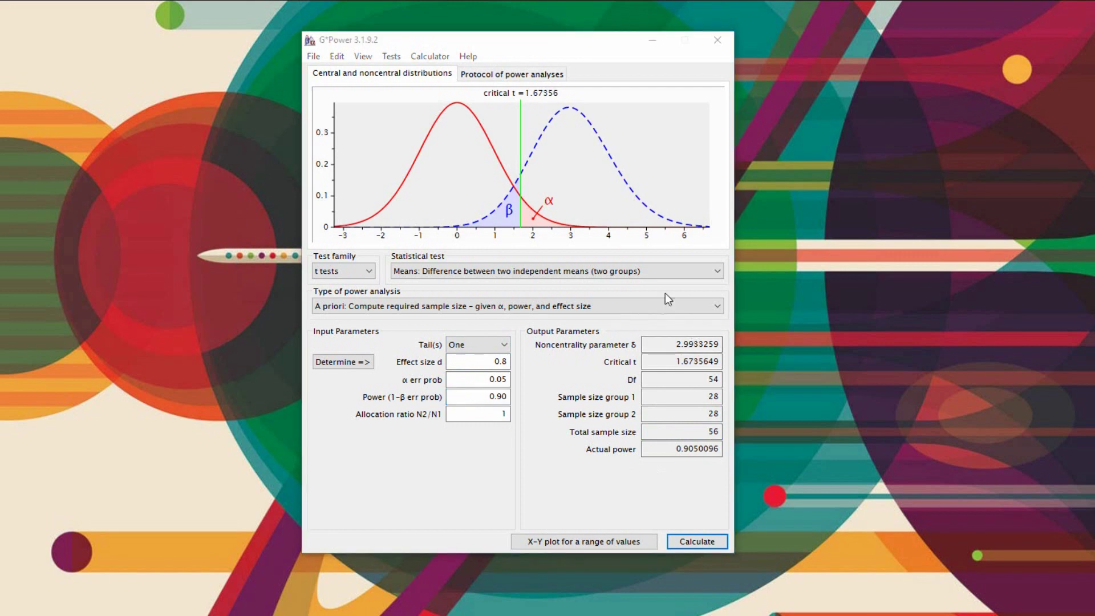
{"action": "left_click", "coordinate": [553, 274]}
{"action": "left_click", "coordinate": [553, 278]}
{"action": "left_click", "coordinate": [716, 271]}
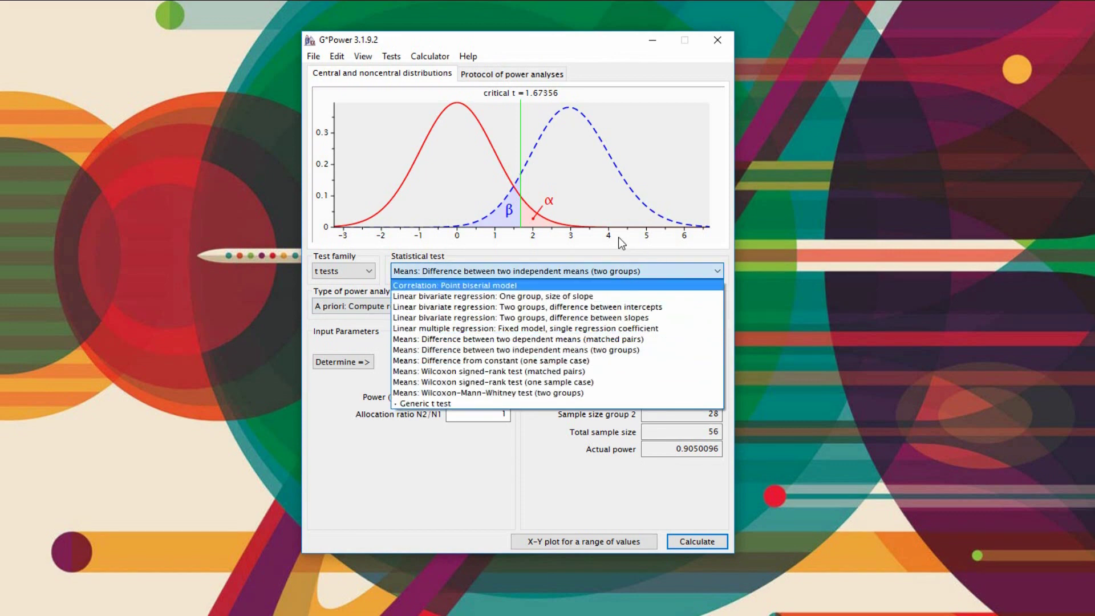
Run a two-tailed matched-pairs means test with dz 0.5 and power 0.90, needing 44 participants
{"action": "left_click", "coordinate": [617, 339]}
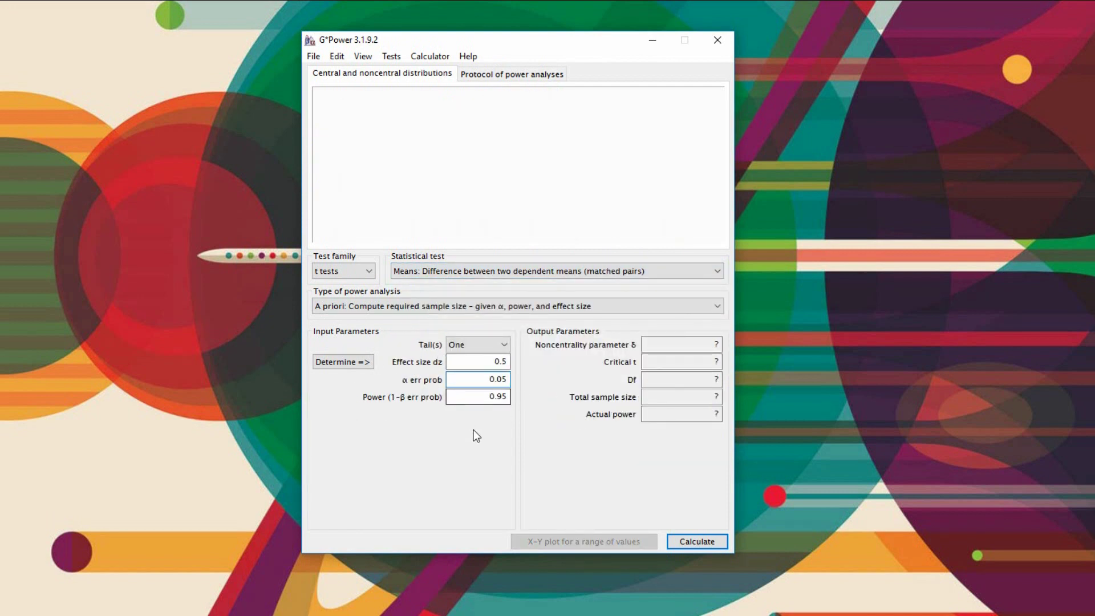
{"action": "left_click", "coordinate": [480, 395]}
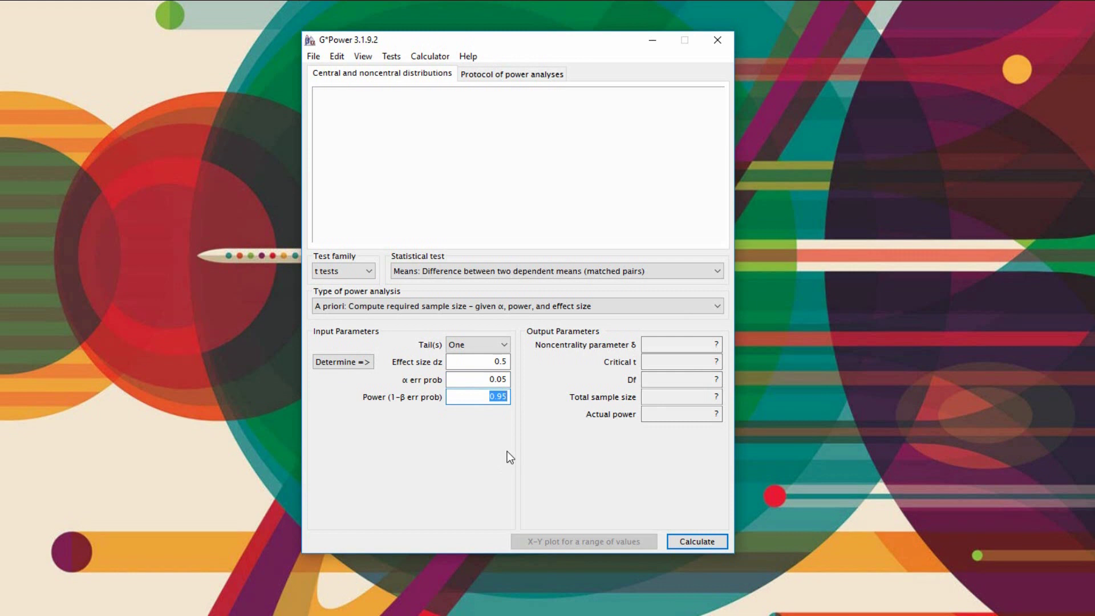
{"action": "left_click", "coordinate": [481, 344]}
{"action": "left_click", "coordinate": [482, 371]}
{"action": "double_click", "coordinate": [504, 362]}
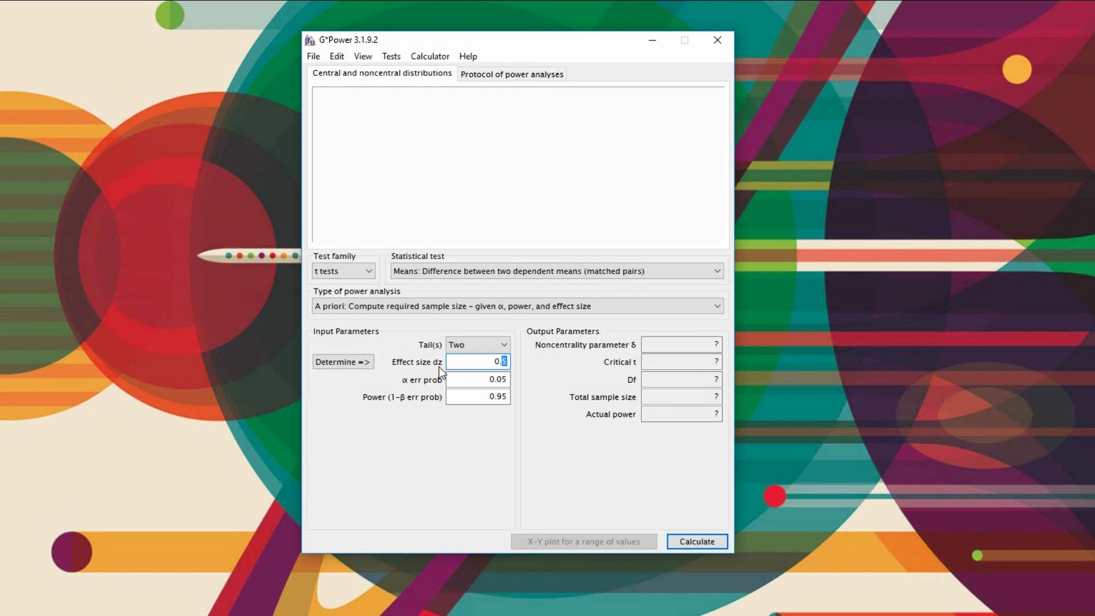
{"action": "left_click_drag", "start_coordinate": [502, 397], "coordinate": [510, 400]}
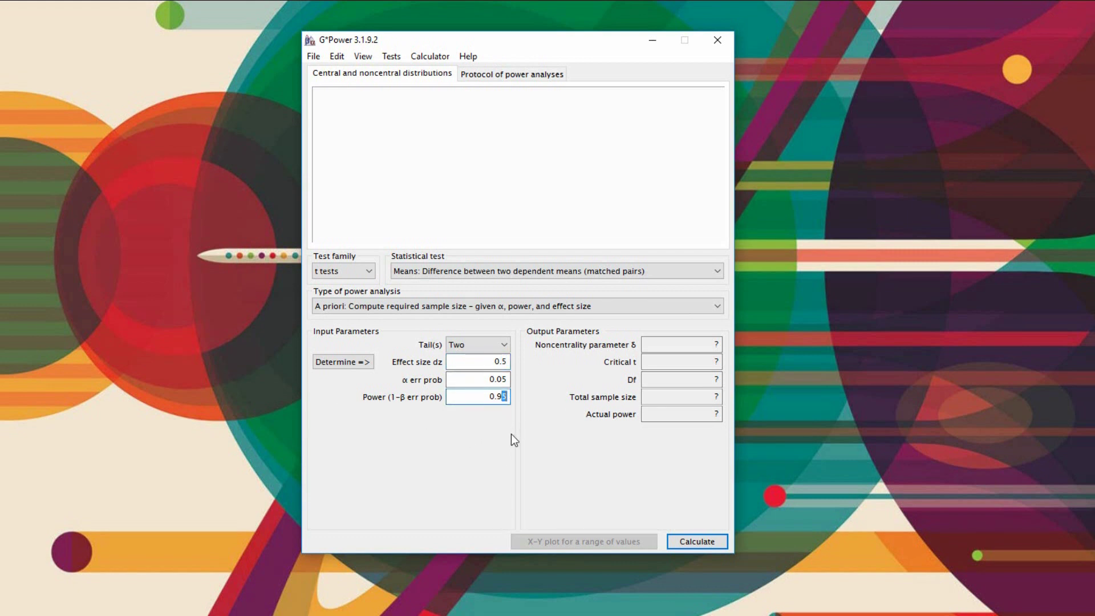
{"action": "type", "text": "0"}
{"action": "left_click", "coordinate": [698, 542]}
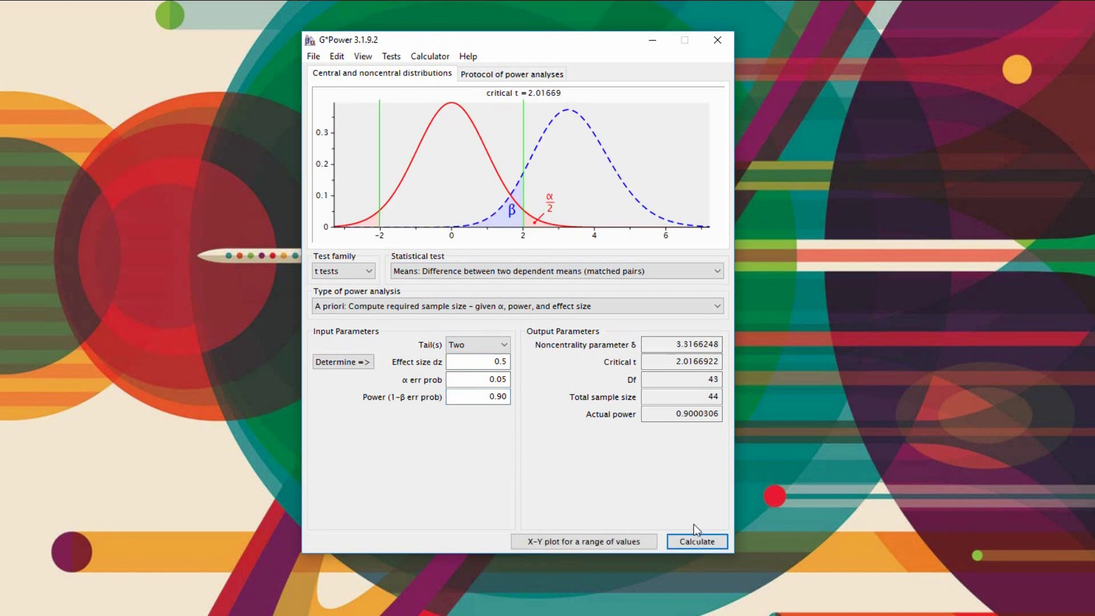
{"action": "double_click", "coordinate": [718, 394]}
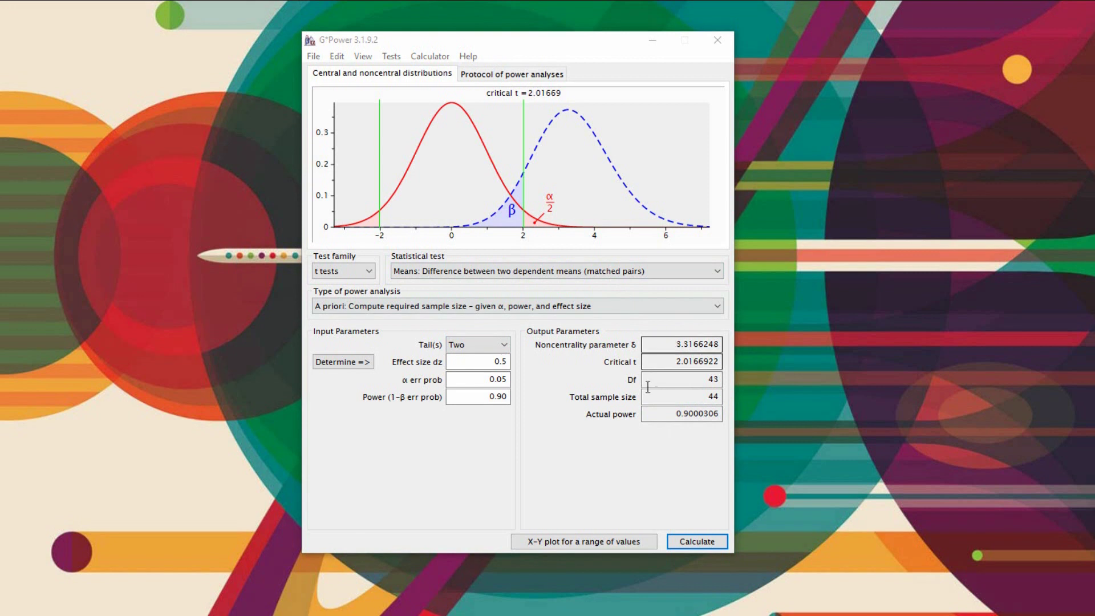
{"action": "left_click_drag", "start_coordinate": [650, 398], "coordinate": [739, 395]}
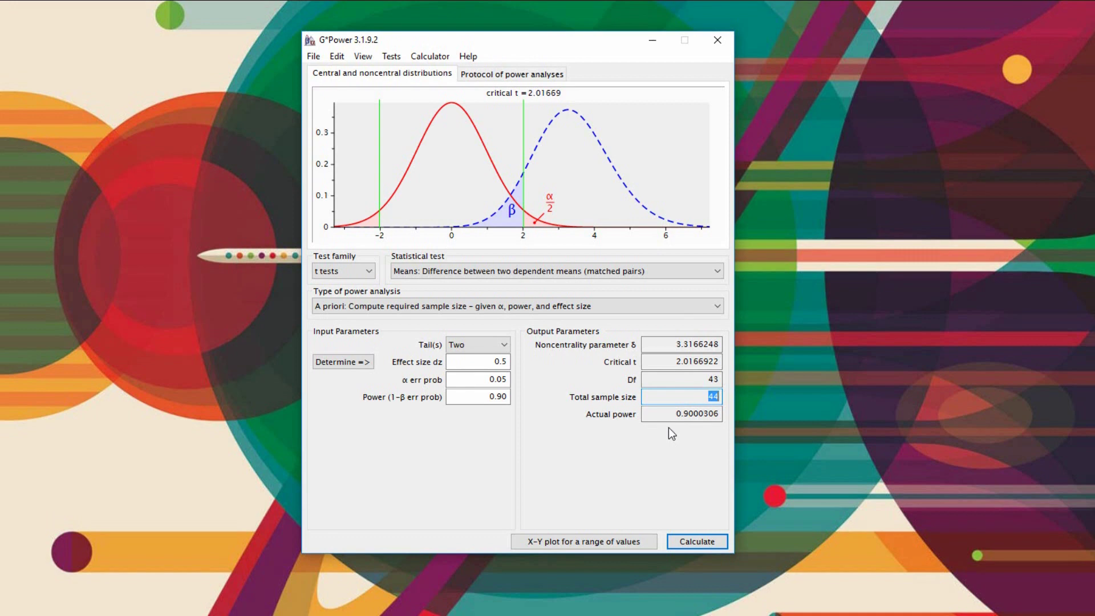
Switch to the point biserial model and transfer effect size 0.7071068 computed from ρ² 0.5
{"action": "left_click", "coordinate": [549, 273]}
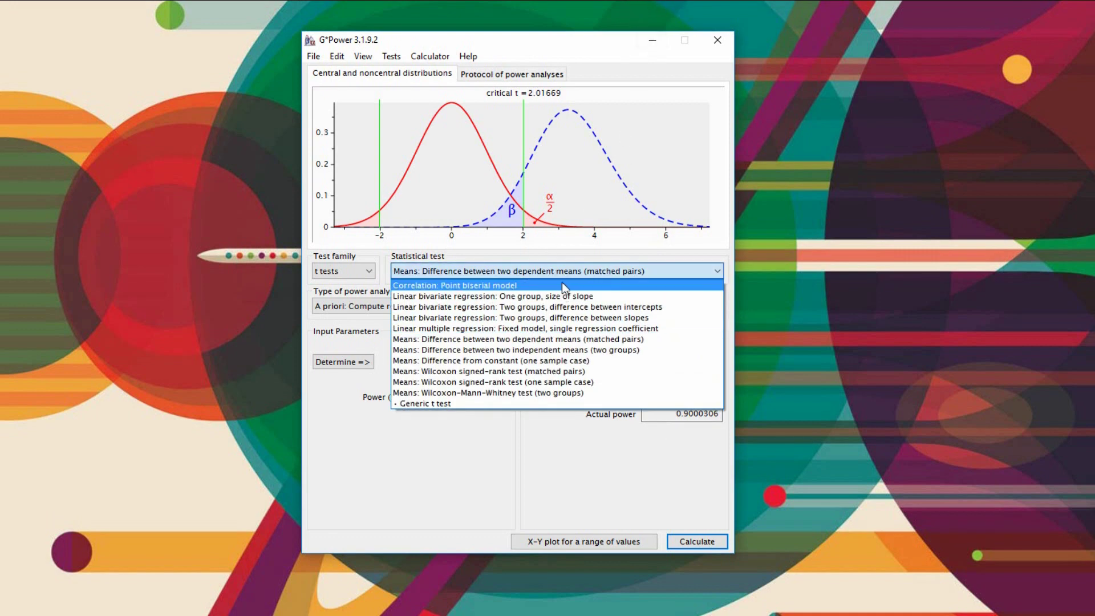
{"action": "left_click", "coordinate": [562, 285]}
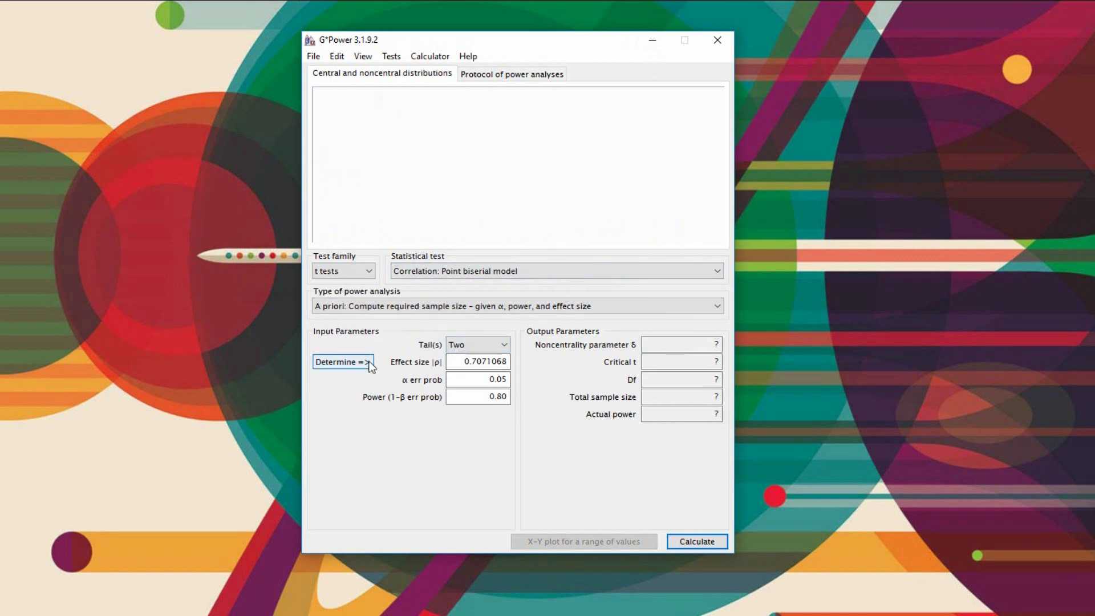
{"action": "double_click", "coordinate": [475, 364]}
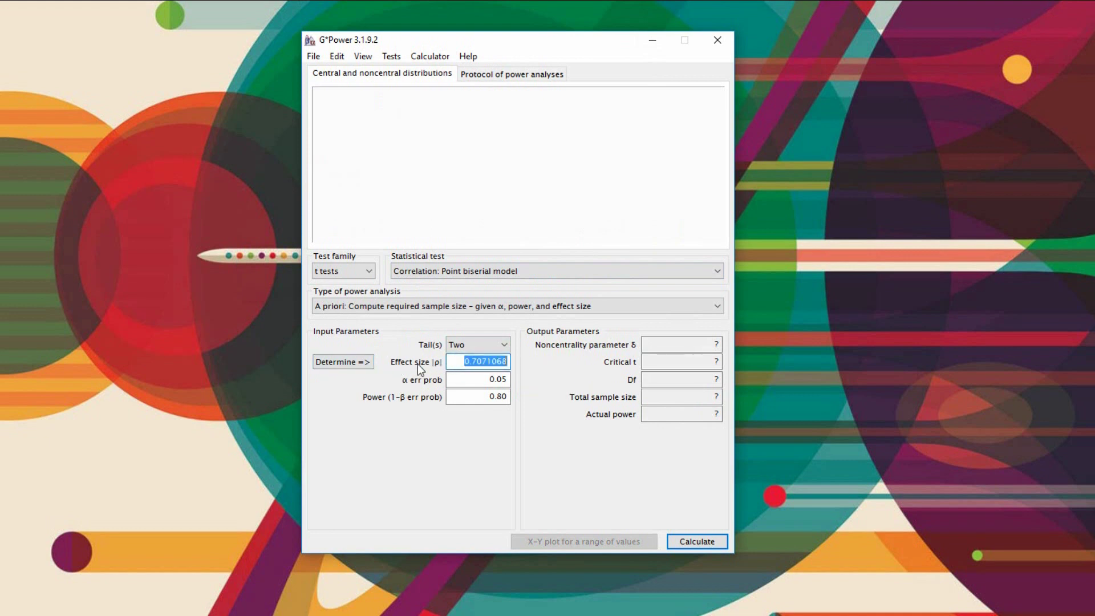
{"action": "left_click", "coordinate": [353, 362]}
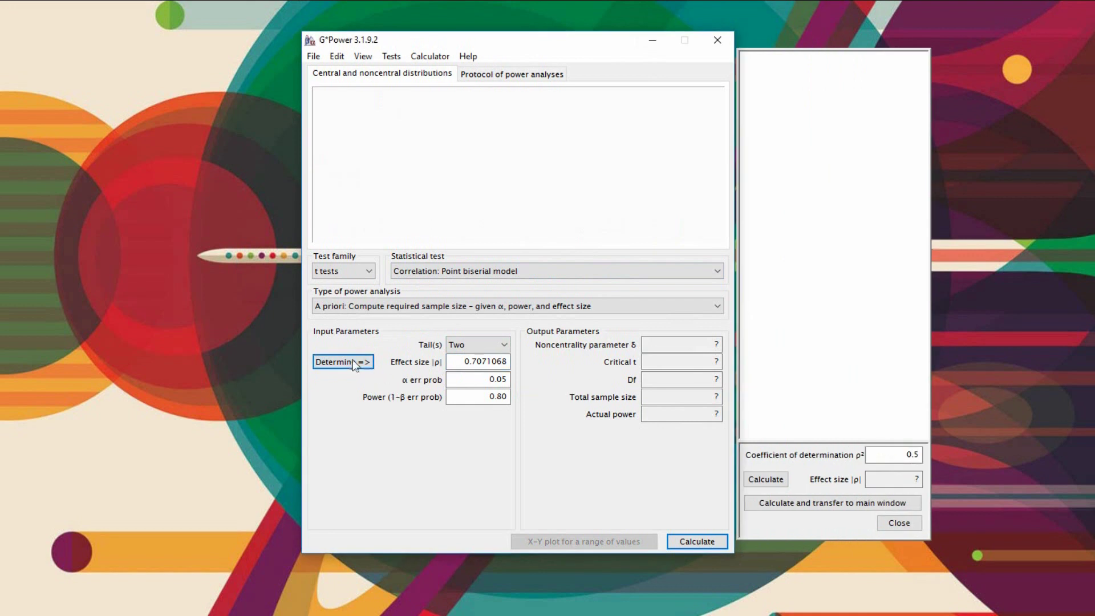
{"action": "left_click", "coordinate": [767, 456]}
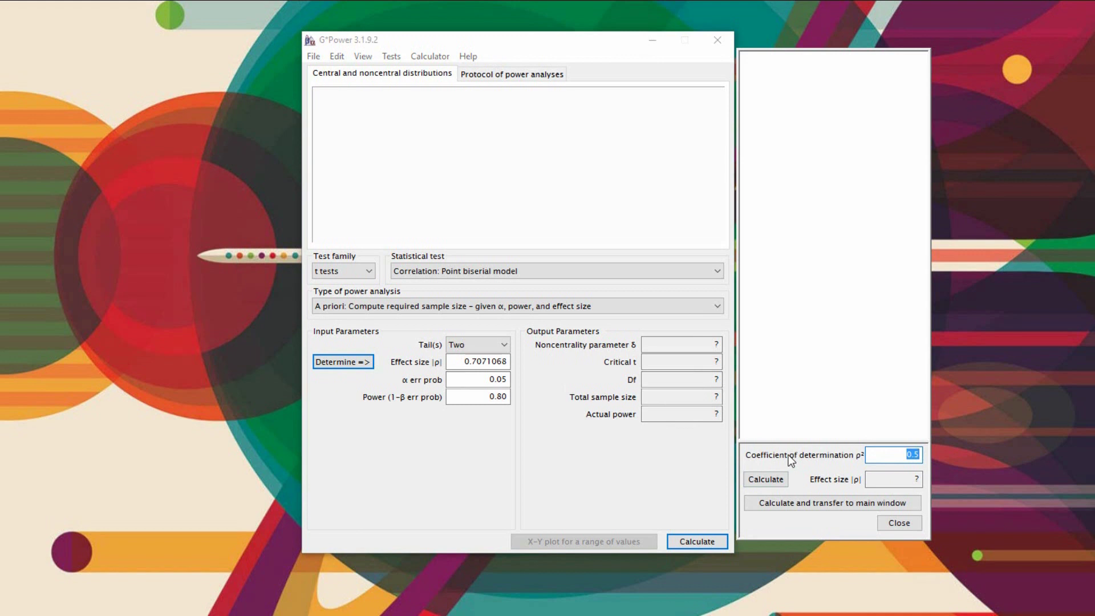
{"action": "type", "text": "0.5"}
{"action": "left_click", "coordinate": [776, 480]}
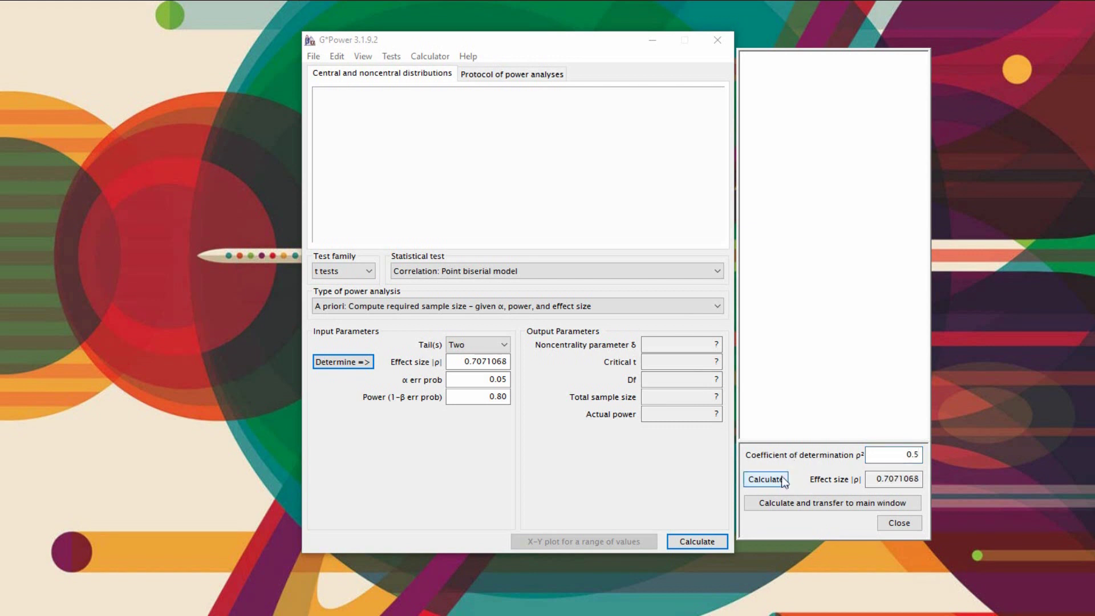
{"action": "left_click", "coordinate": [836, 508]}
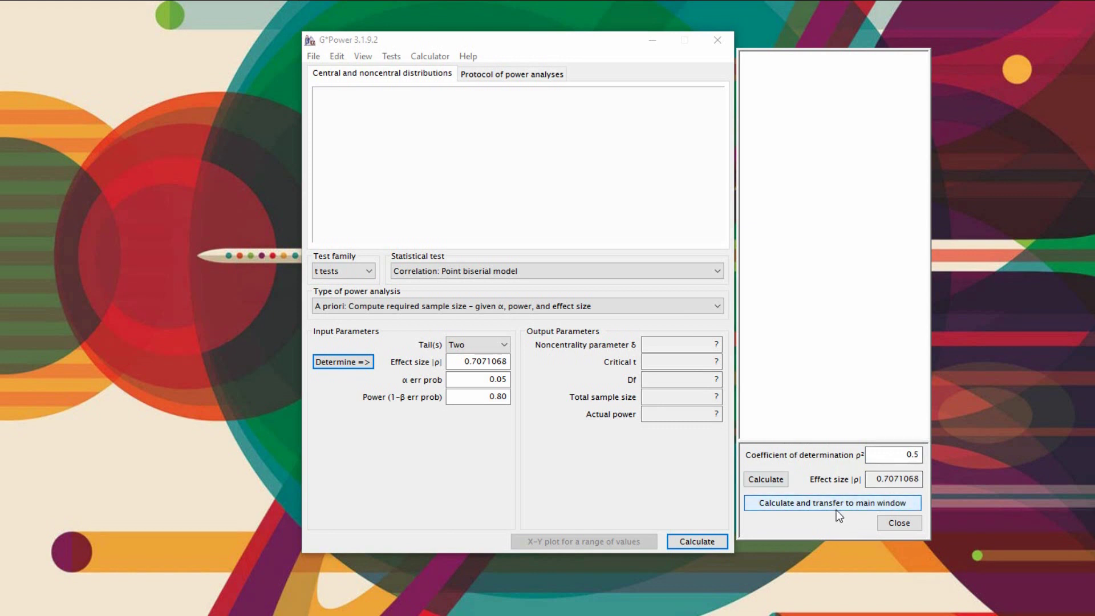
Set power to 0.9 and calculate, giving a total sample size of 13
{"action": "left_click", "coordinate": [532, 415]}
{"action": "double_click", "coordinate": [501, 396]}
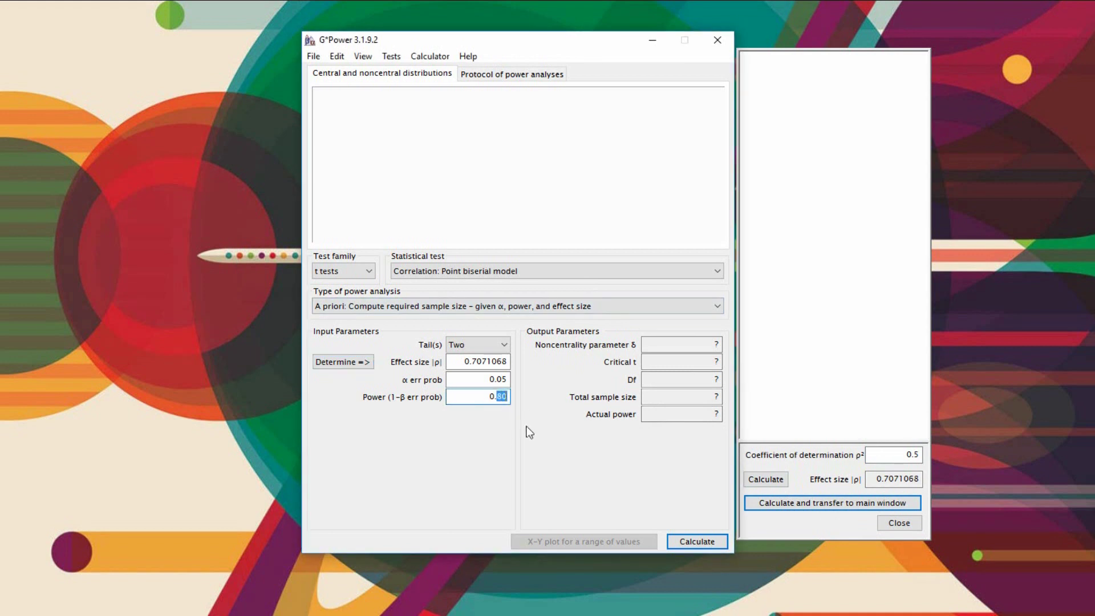
{"action": "type", "text": "9"}
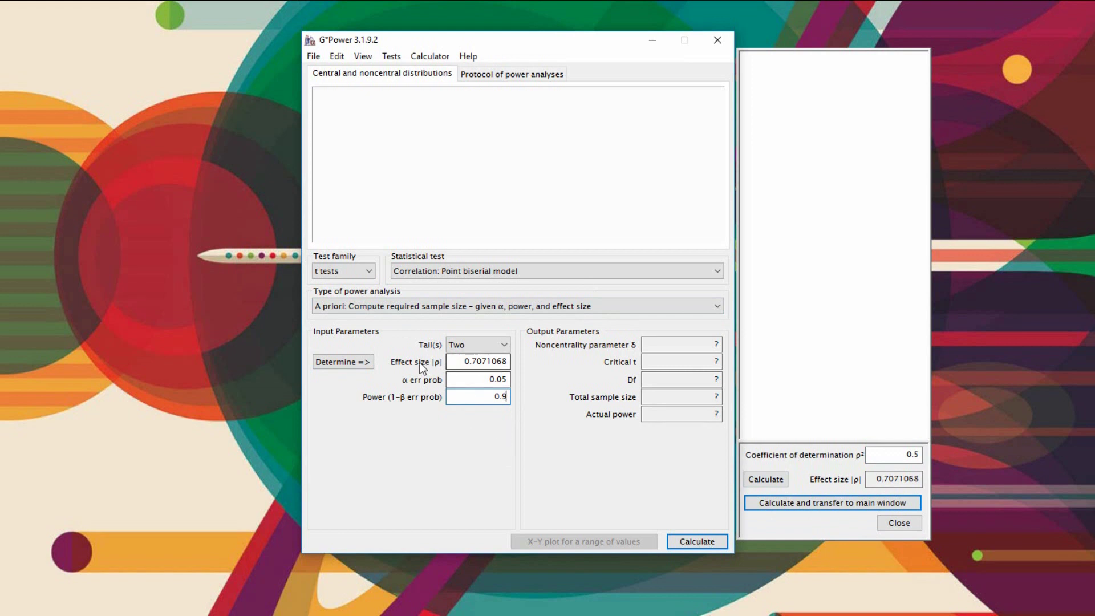
{"action": "left_click", "coordinate": [475, 362]}
{"action": "left_click_drag", "start_coordinate": [476, 362], "coordinate": [514, 420]}
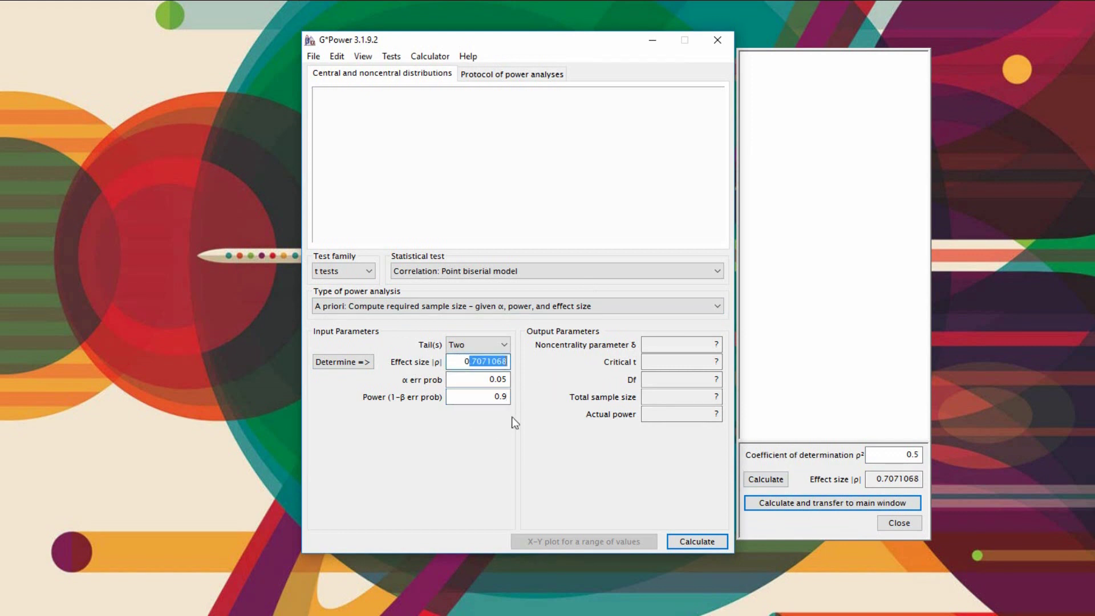
{"action": "left_click", "coordinate": [698, 542]}
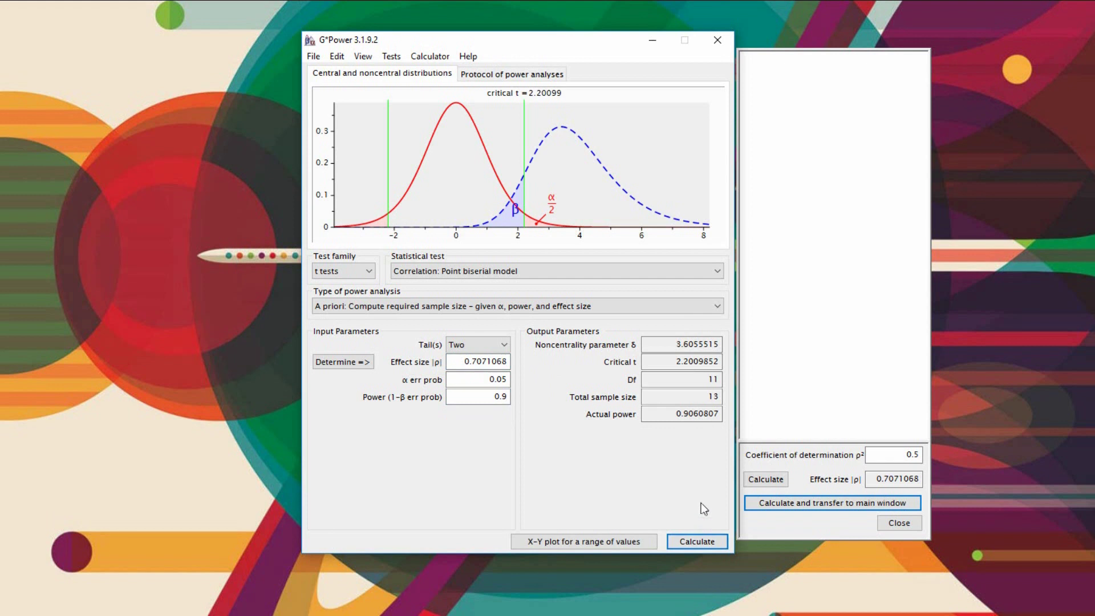
{"action": "double_click", "coordinate": [675, 399]}
{"action": "left_click", "coordinate": [698, 399]}
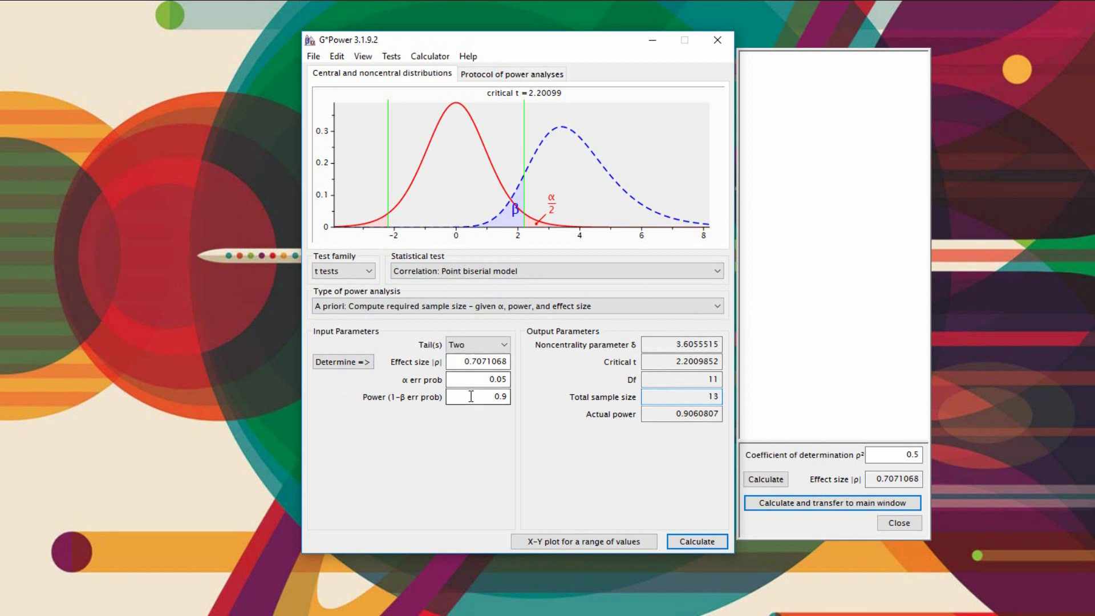
{"action": "left_click", "coordinate": [482, 380]}
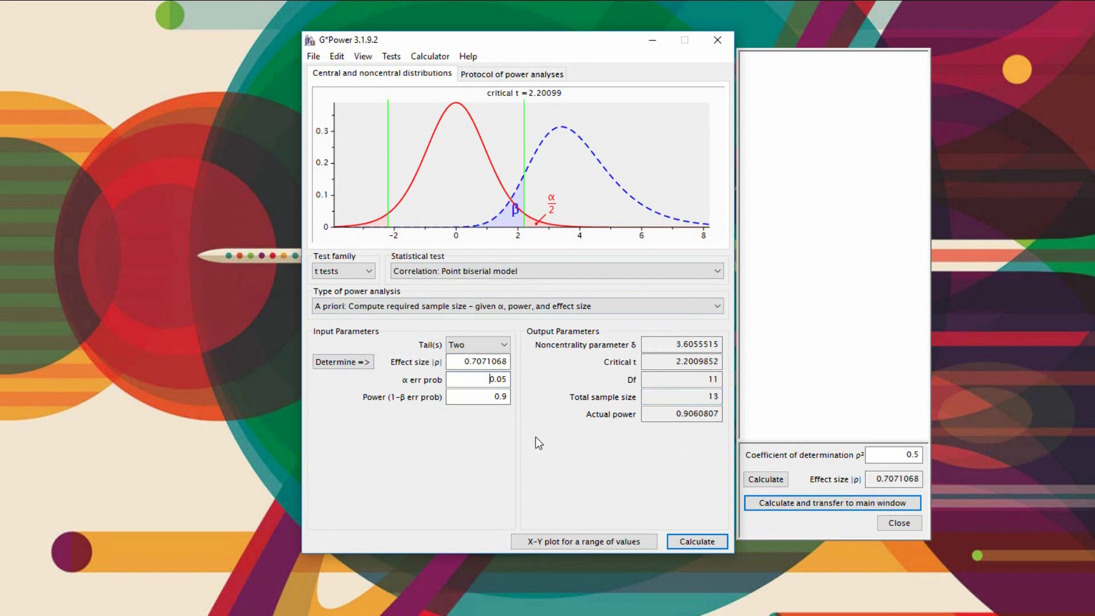
{"action": "left_click", "coordinate": [496, 398]}
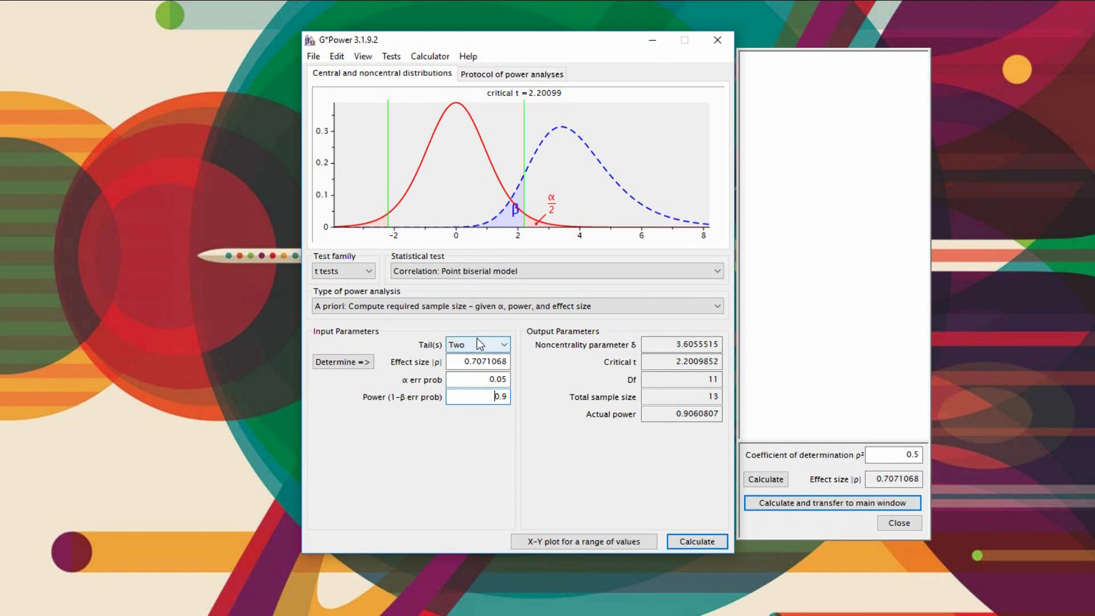
{"action": "left_click", "coordinate": [689, 414]}
{"action": "double_click", "coordinate": [709, 398]}
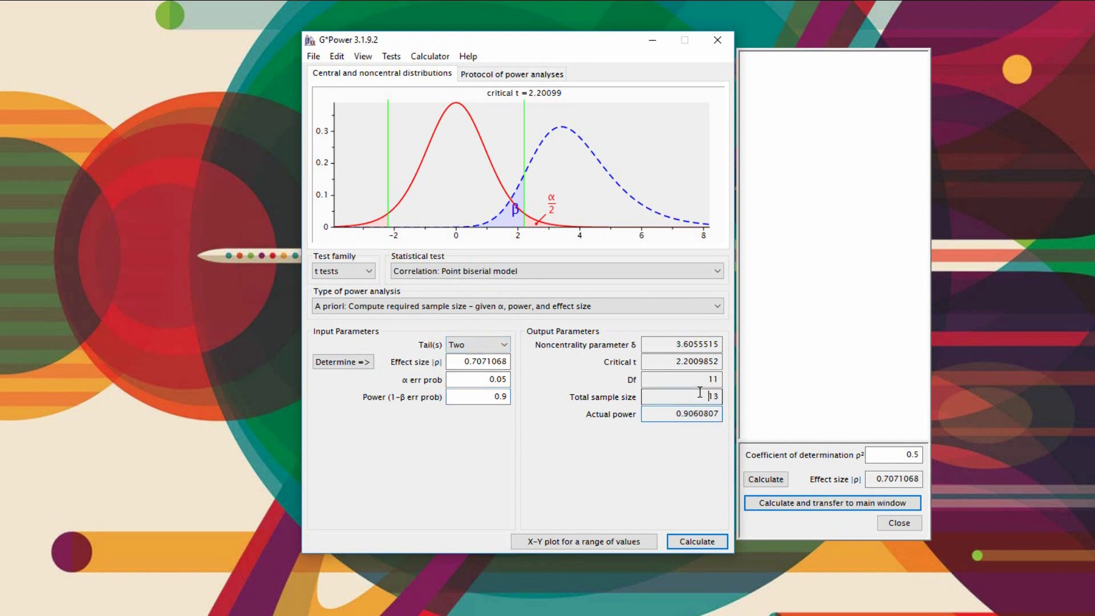
{"action": "left_click", "coordinate": [678, 540]}
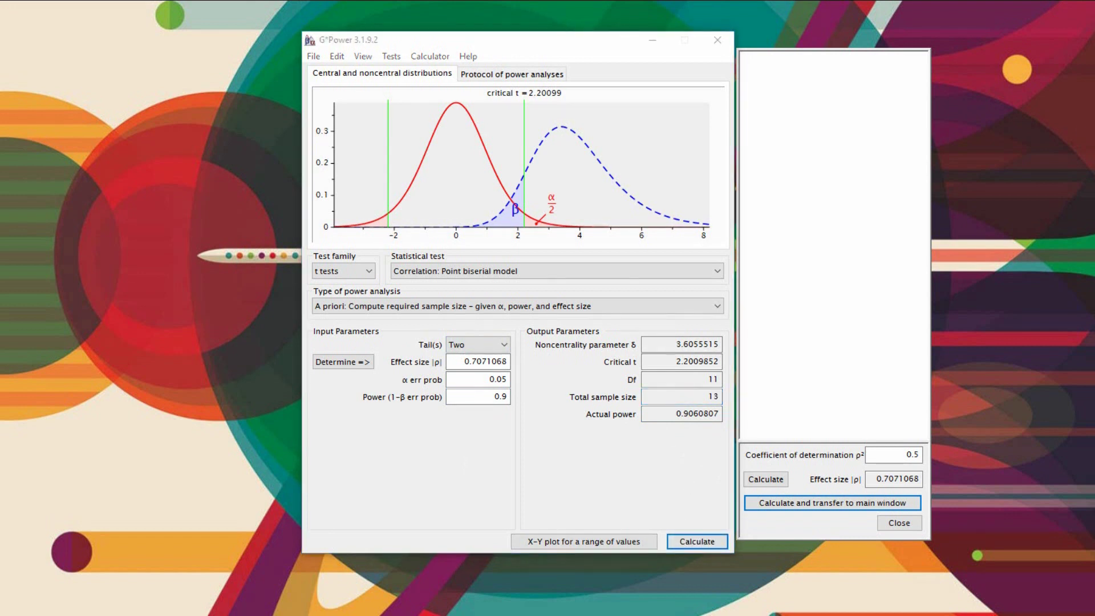
{"action": "left_click_drag", "start_coordinate": [536, 42], "coordinate": [563, 35]}
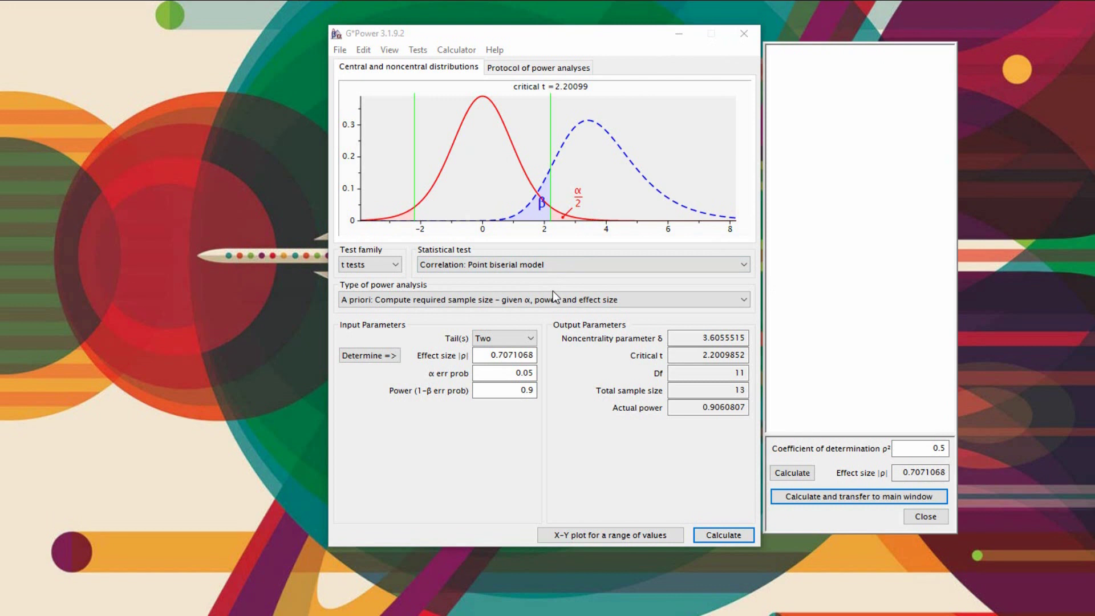
Switch to a post hoc power analysis with total sample size 10
{"action": "left_click", "coordinate": [489, 300]}
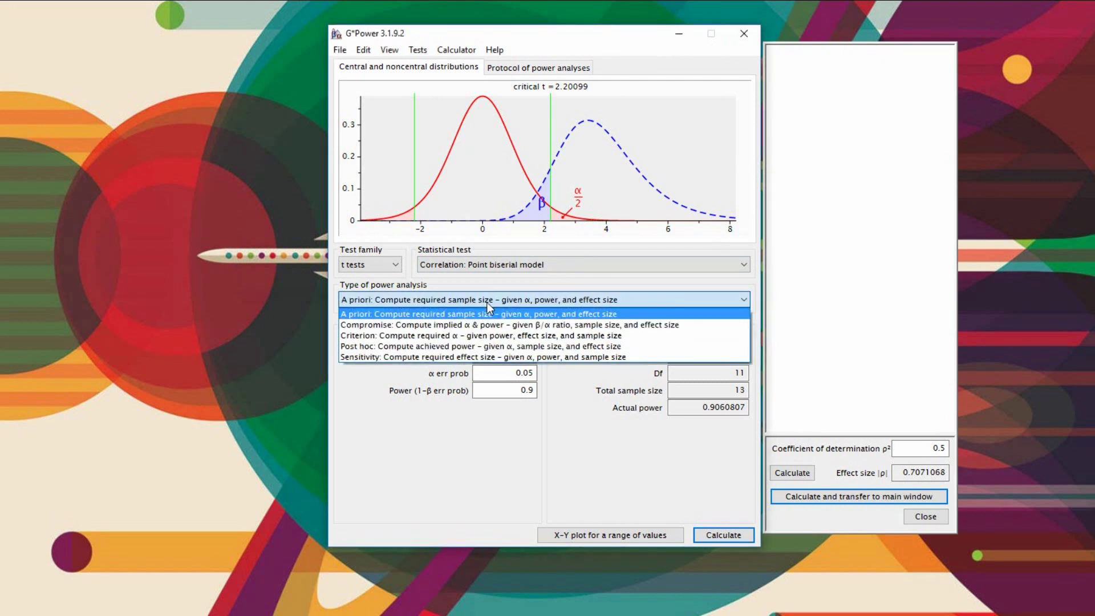
{"action": "left_click", "coordinate": [488, 305]}
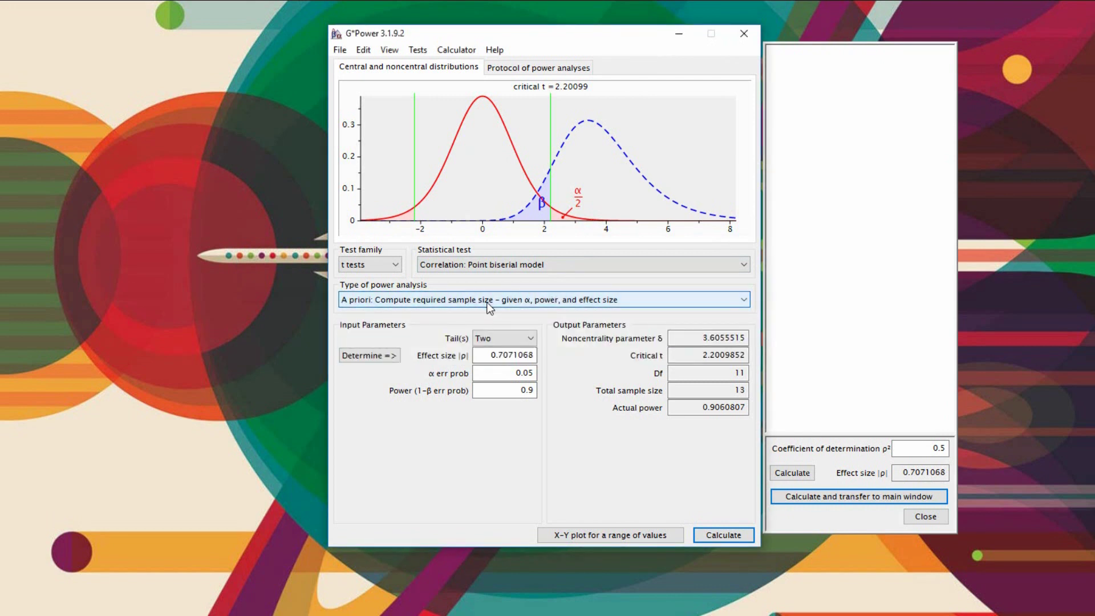
{"action": "left_click", "coordinate": [487, 304]}
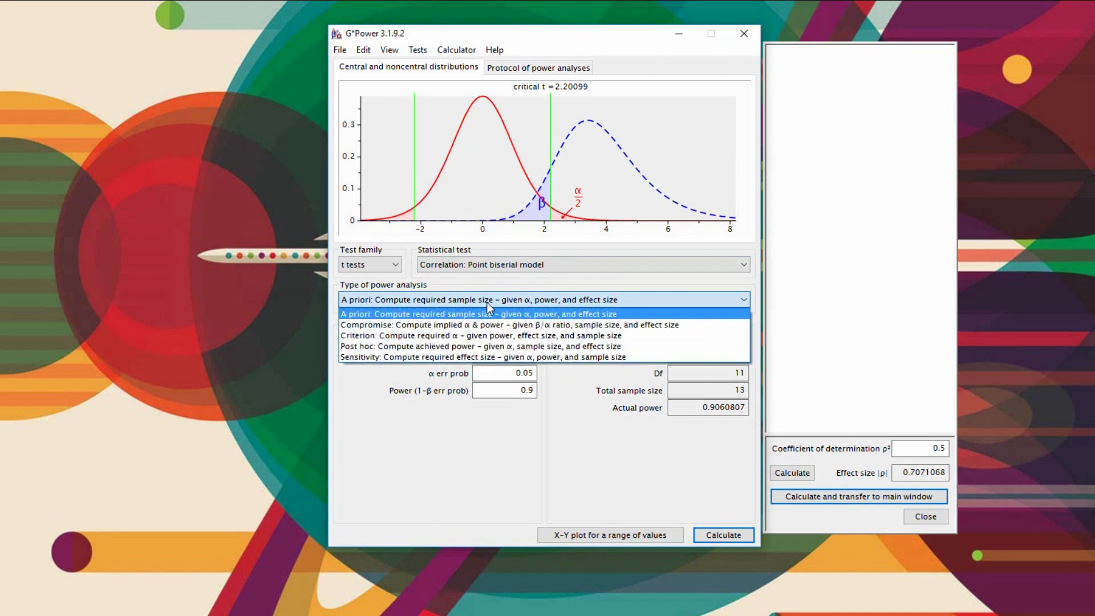
{"action": "left_click", "coordinate": [481, 345]}
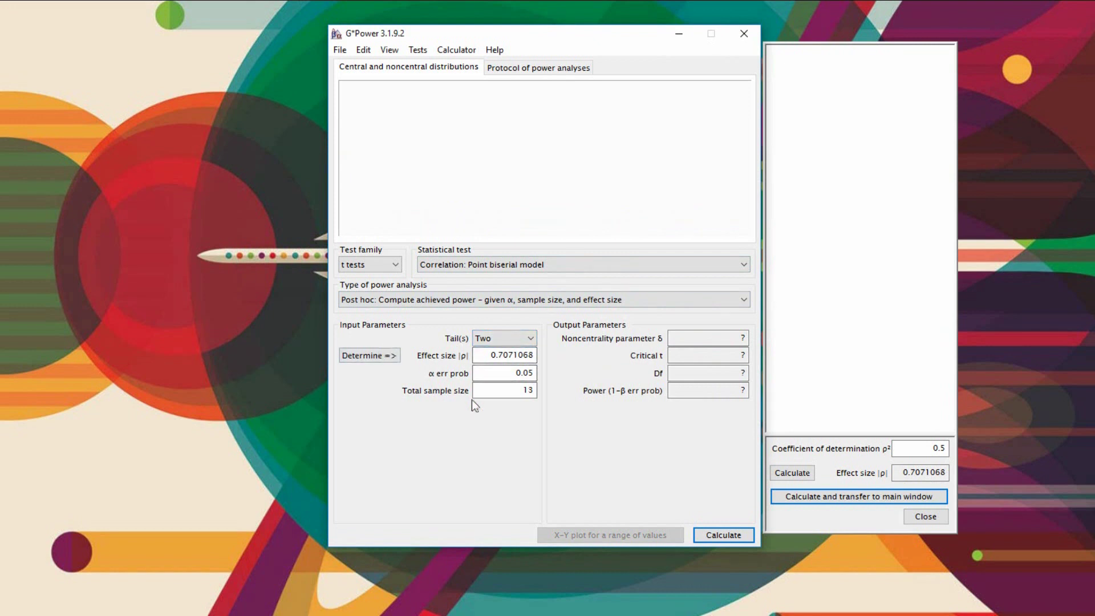
{"action": "left_click", "coordinate": [504, 391]}
{"action": "type", "text": "10"}
Compute effect size 0.5477226 from ρ² 0.3 and transfer it to the main window
{"action": "left_click", "coordinate": [369, 356]}
{"action": "left_click", "coordinate": [946, 446]}
{"action": "key", "text": "BackSpace"}
{"action": "type", "text": "3"}
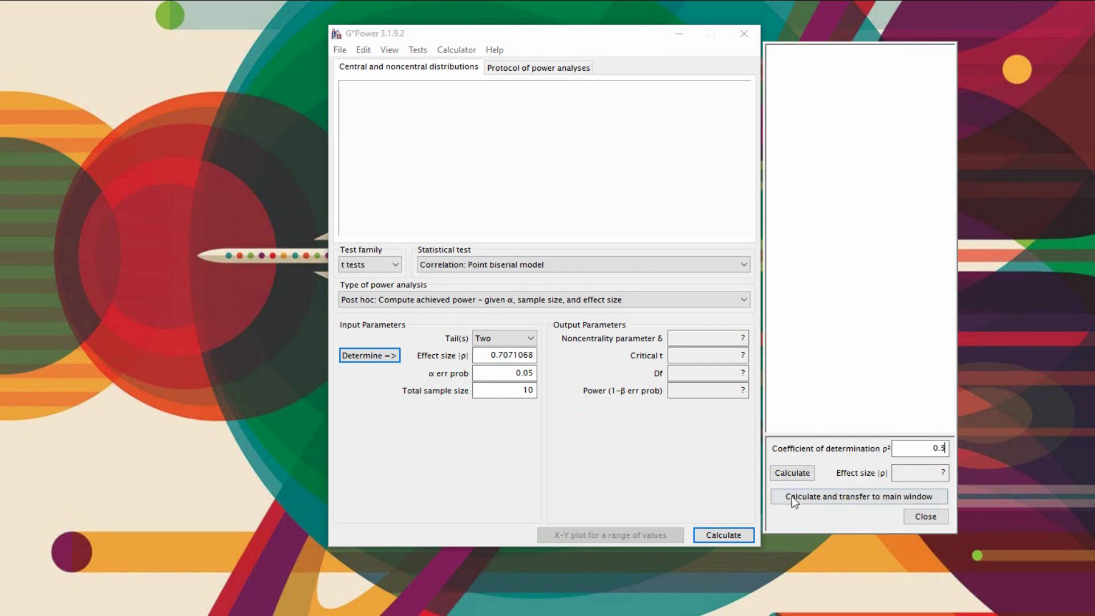
{"action": "left_click", "coordinate": [797, 473]}
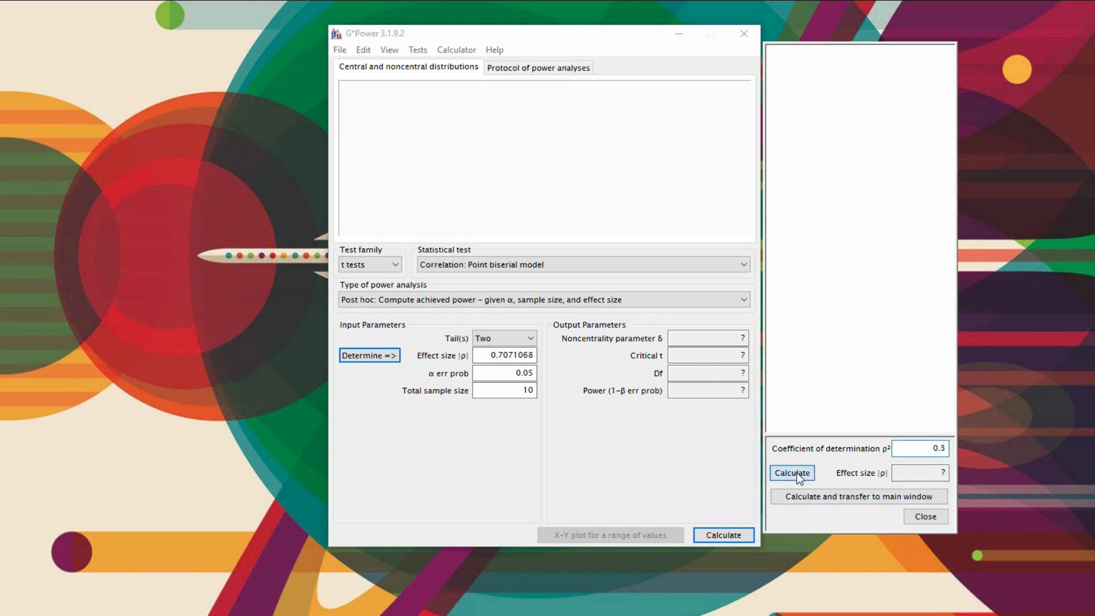
{"action": "left_click", "coordinate": [823, 496]}
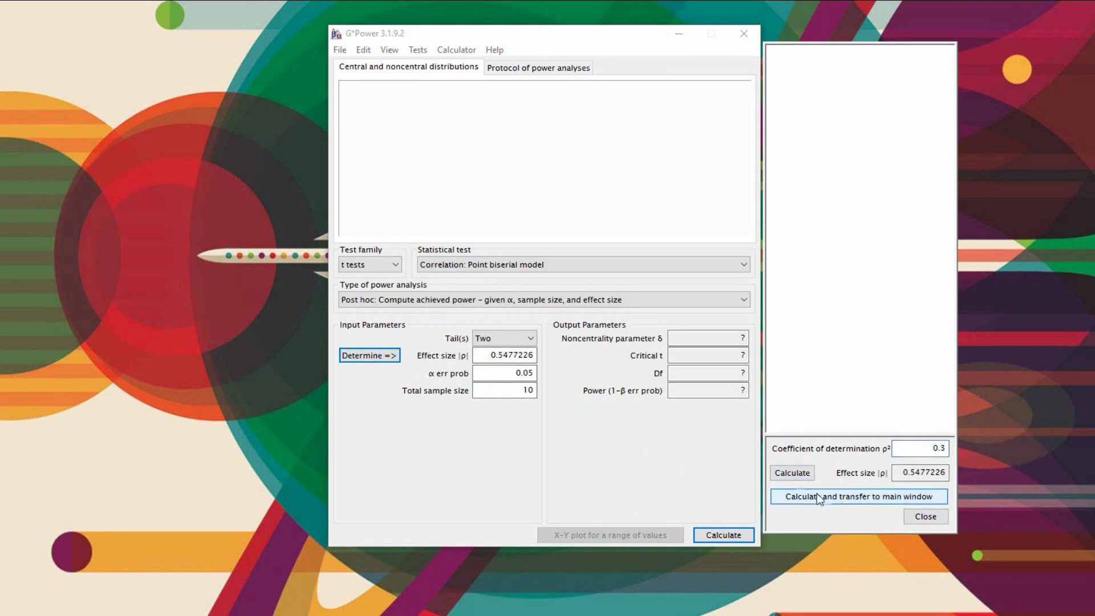
{"action": "left_click", "coordinate": [476, 362]}
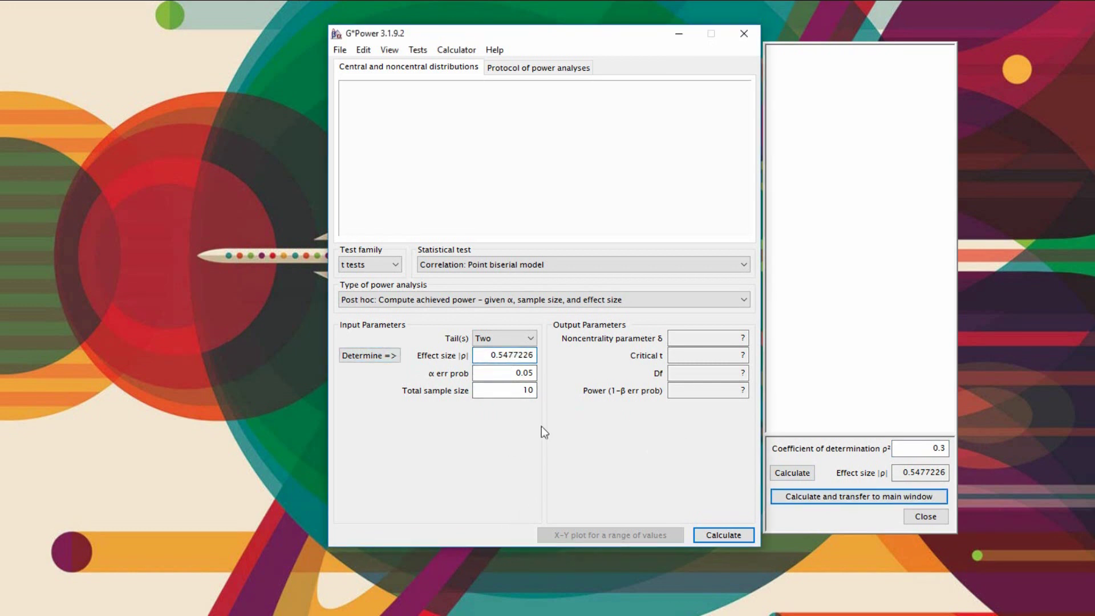
Calculate post hoc power for 10 participants: 0.4450893 with df 8
{"action": "left_click", "coordinate": [513, 340]}
{"action": "left_click", "coordinate": [723, 535]}
{"action": "left_click_drag", "start_coordinate": [735, 390], "coordinate": [677, 393]}
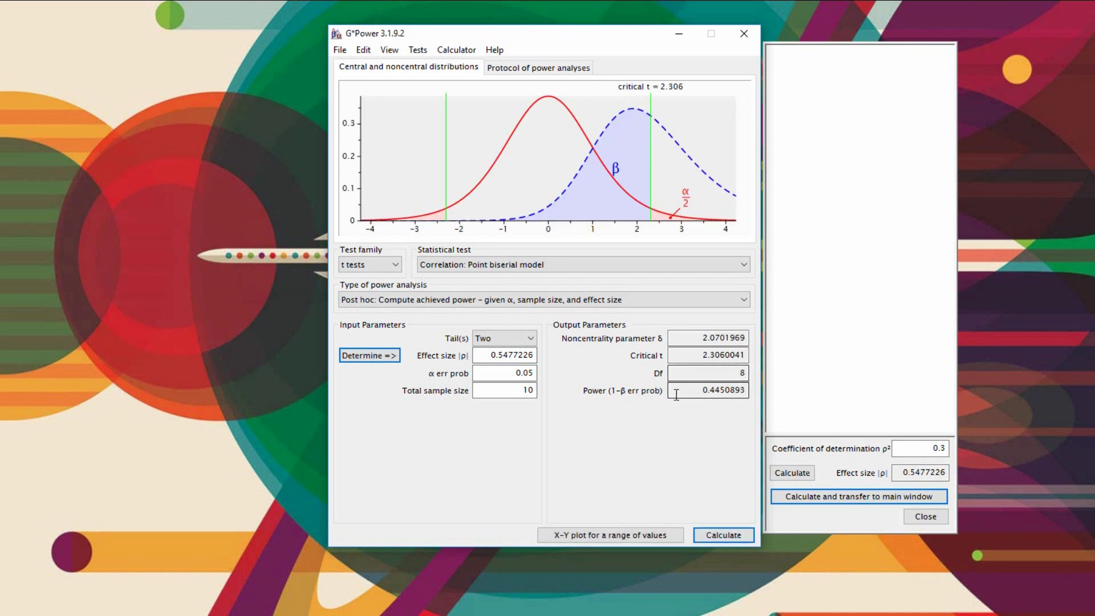
{"action": "left_click_drag", "start_coordinate": [783, 398], "coordinate": [787, 402]}
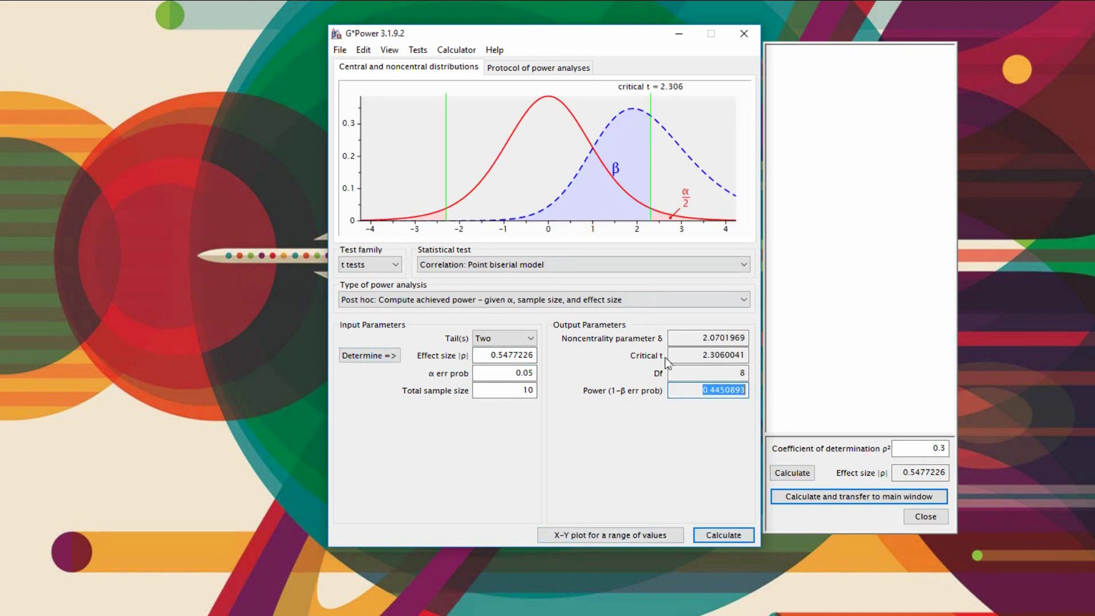
{"action": "left_click", "coordinate": [709, 370]}
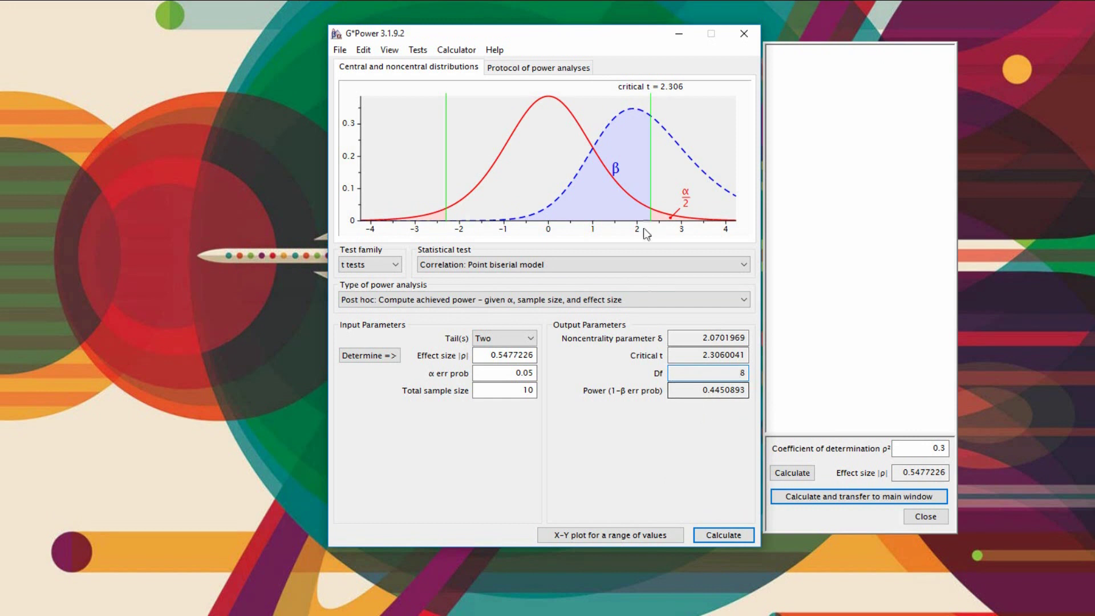
Change total sample size to 20 and recalculate, giving power 0.7906402
{"action": "double_click", "coordinate": [513, 391]}
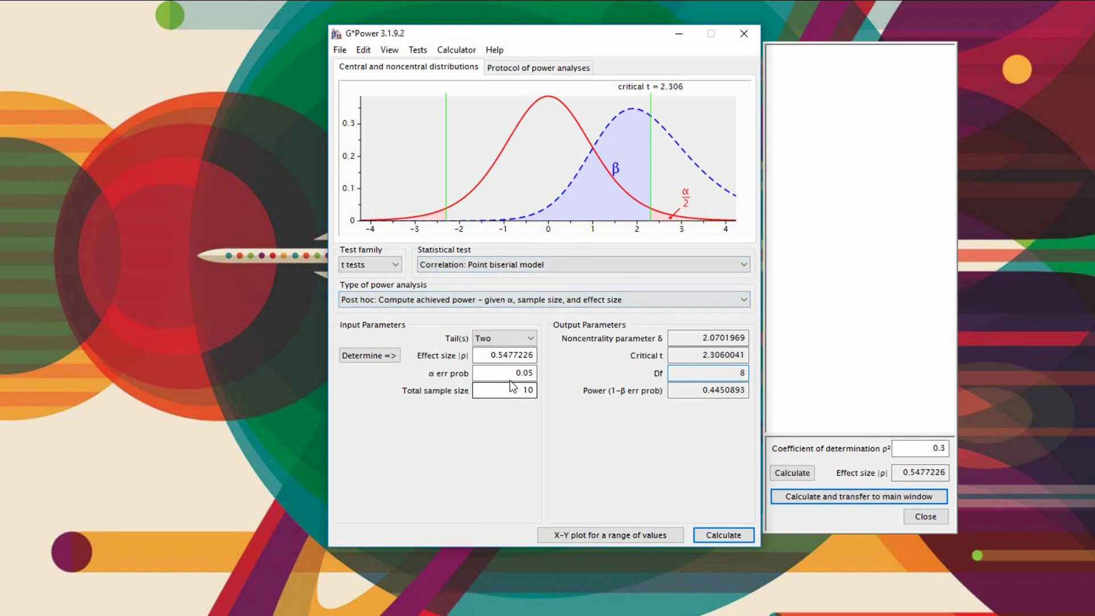
{"action": "type", "text": "20"}
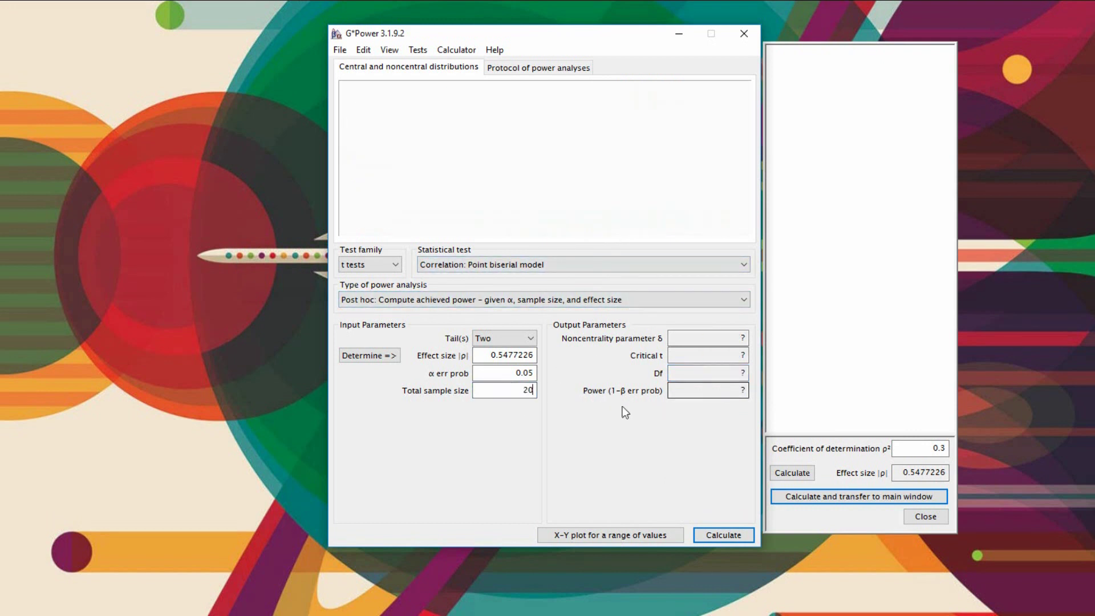
{"action": "left_click", "coordinate": [716, 535]}
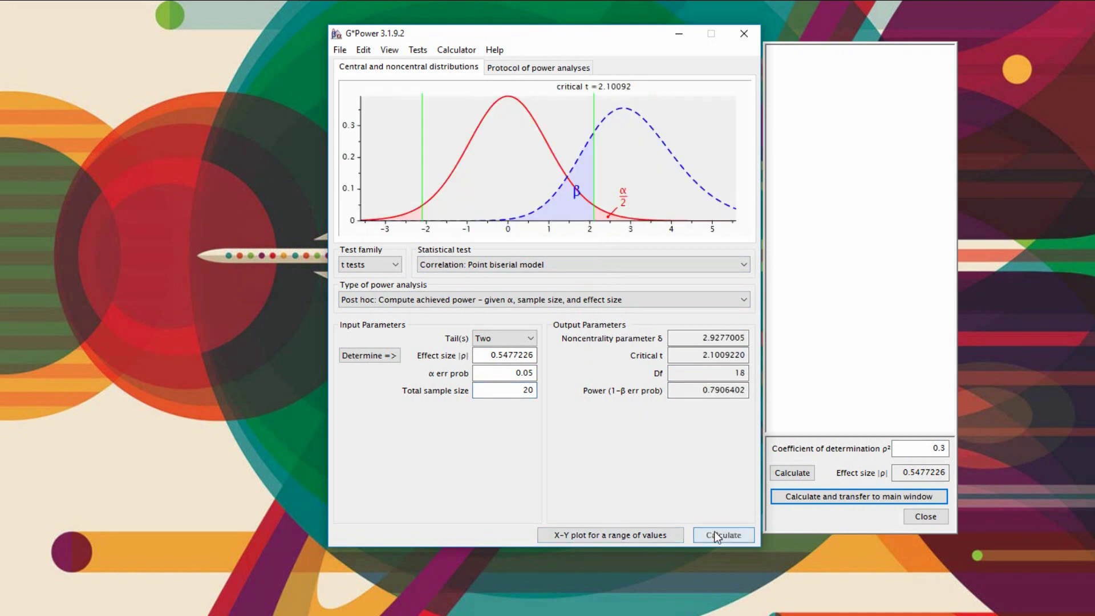
{"action": "left_click", "coordinate": [724, 390]}
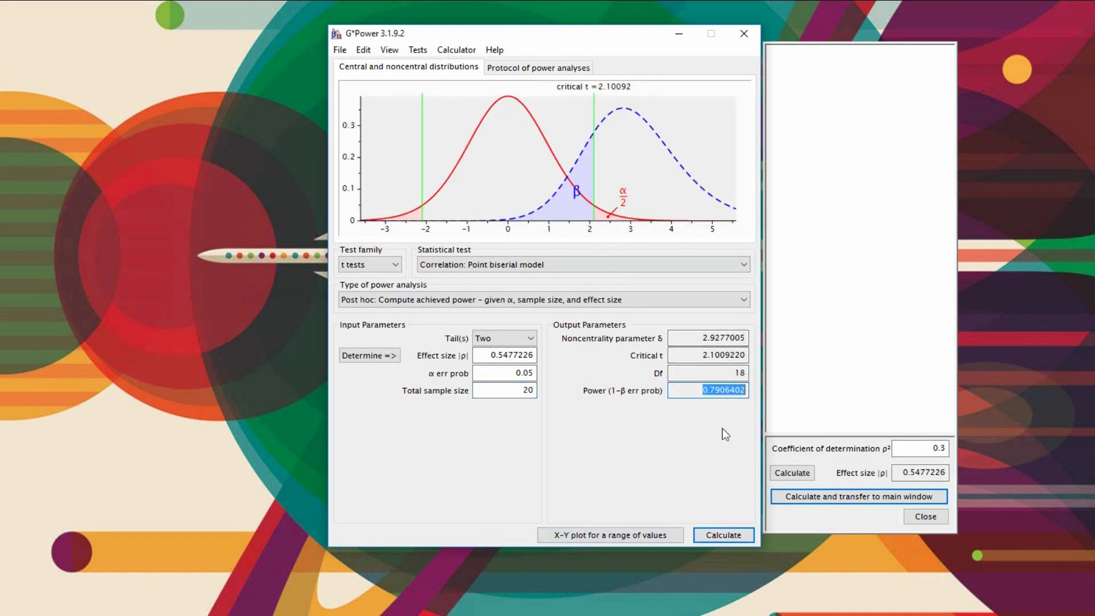
{"action": "left_click_drag", "start_coordinate": [703, 390], "coordinate": [766, 404]}
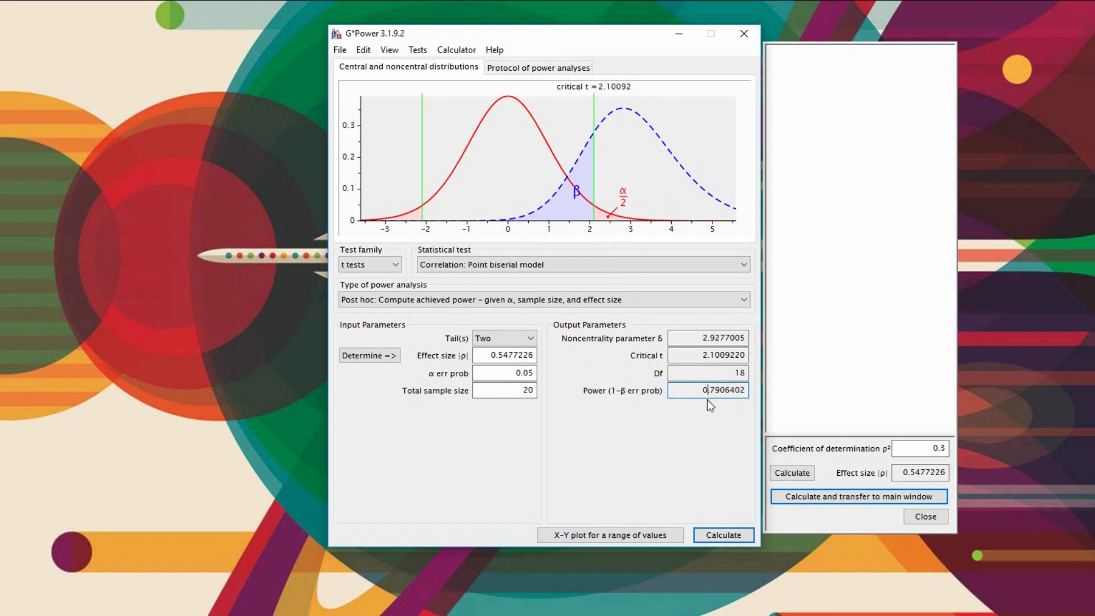
Switch the statistical test to the matched-pairs difference between two dependent means
{"action": "left_click", "coordinate": [487, 264]}
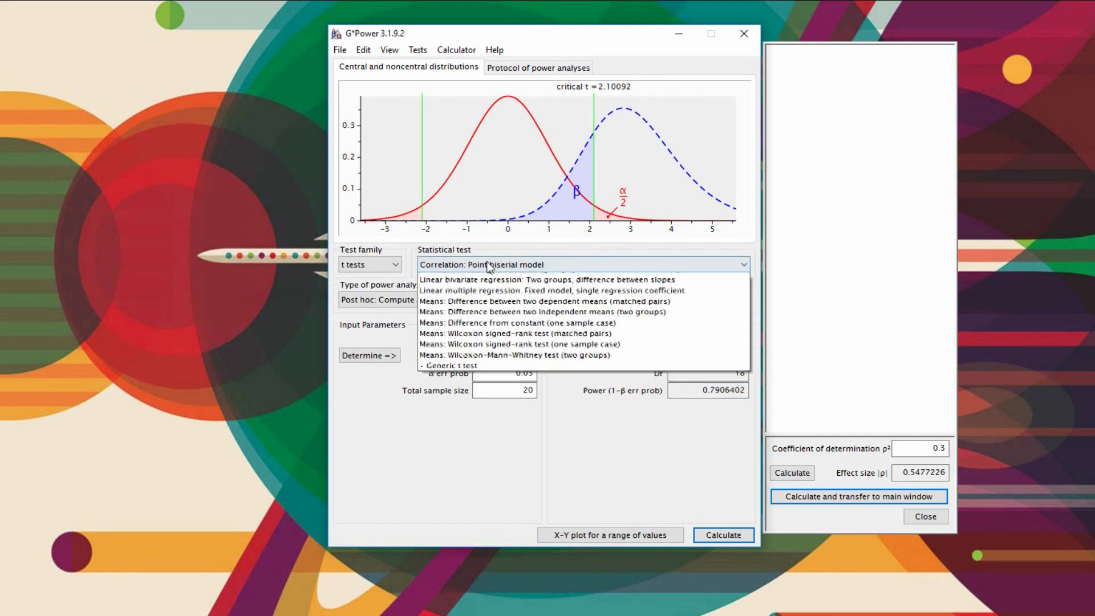
{"action": "left_click", "coordinate": [489, 264]}
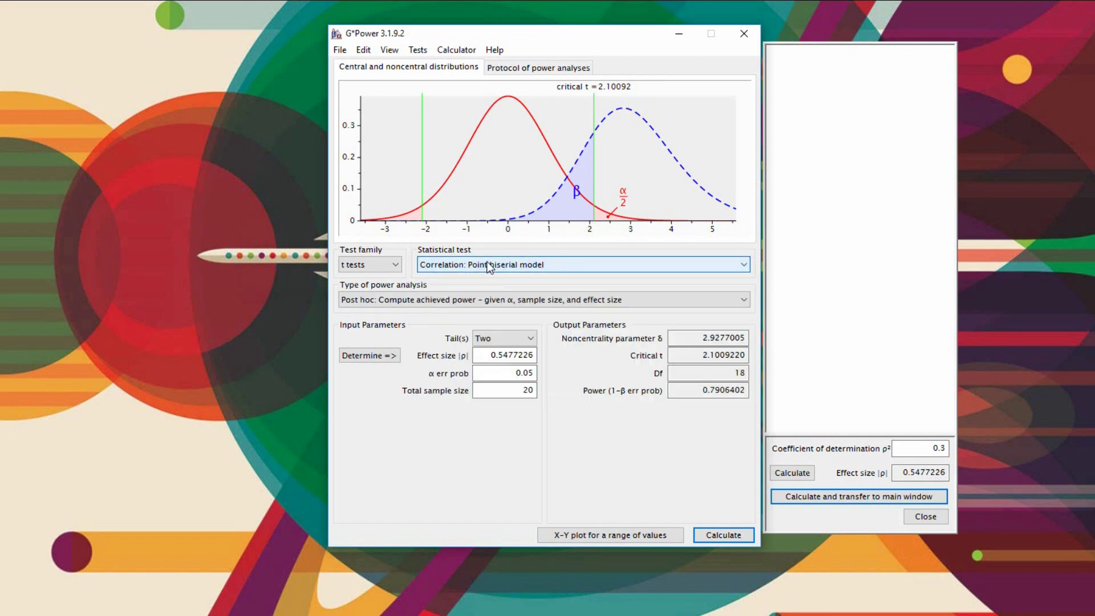
{"action": "left_click", "coordinate": [488, 264]}
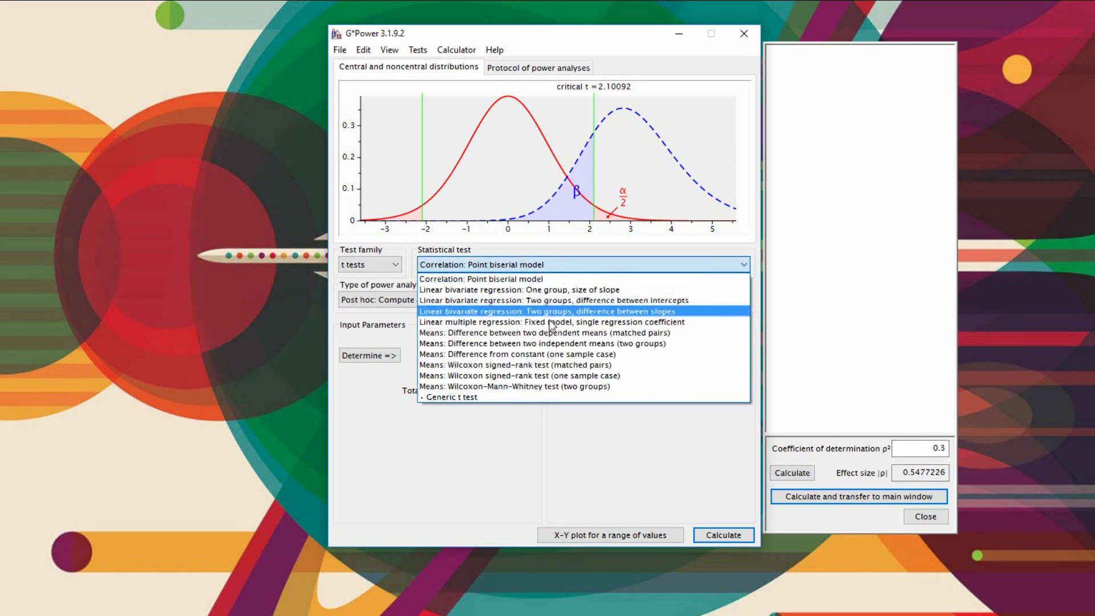
{"action": "left_click", "coordinate": [681, 332]}
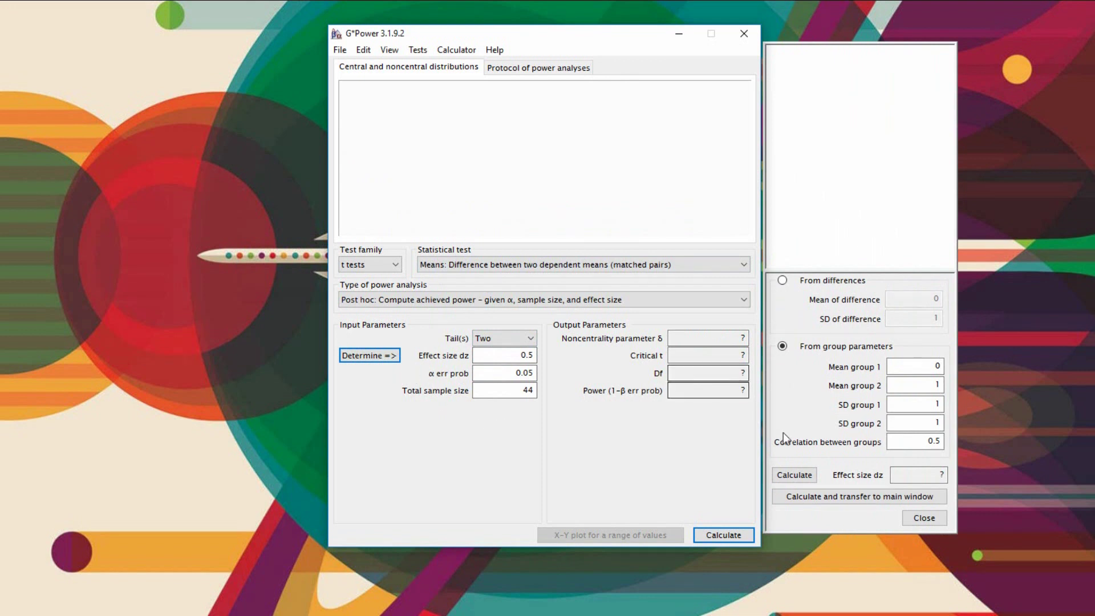
Enter Mean group 1 = 5, Mean group 2 = 7 and SD group 1 = 2.5
{"action": "left_click", "coordinate": [910, 365]}
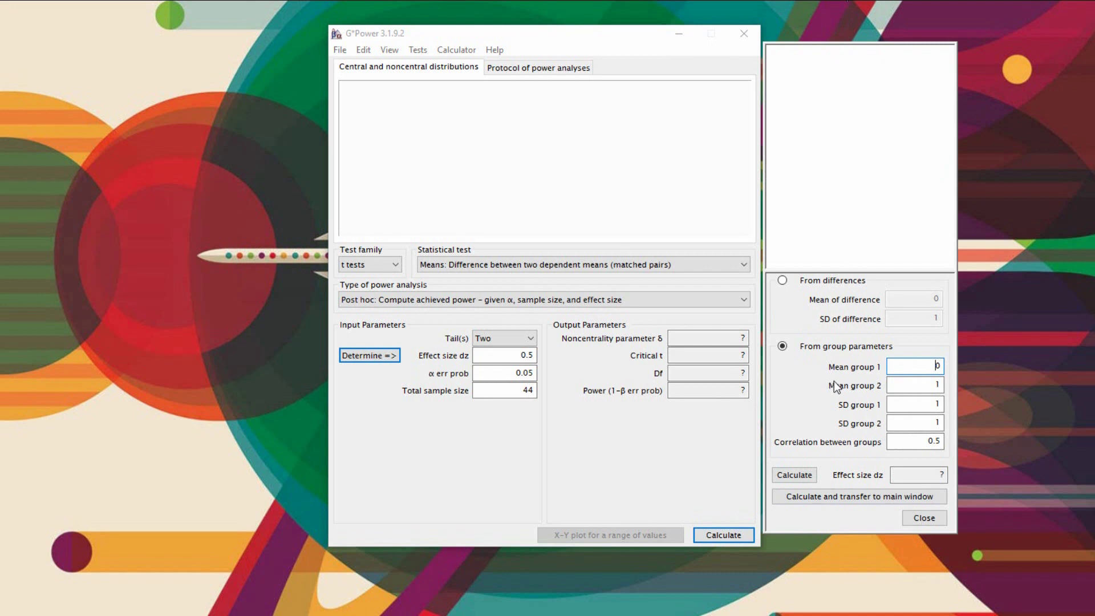
{"action": "key", "text": "Delete"}
{"action": "type", "text": "5"}
{"action": "key", "text": "Tab"}
{"action": "type", "text": "7"}
{"action": "key", "text": "Tab"}
{"action": "key", "text": "Delete"}
{"action": "type", "text": "2.5"}
Set SD group 2 to 3.5, keep correlation 0.5, and transfer dz 0.6405126
{"action": "left_click_drag", "start_coordinate": [929, 422], "coordinate": [978, 420]}
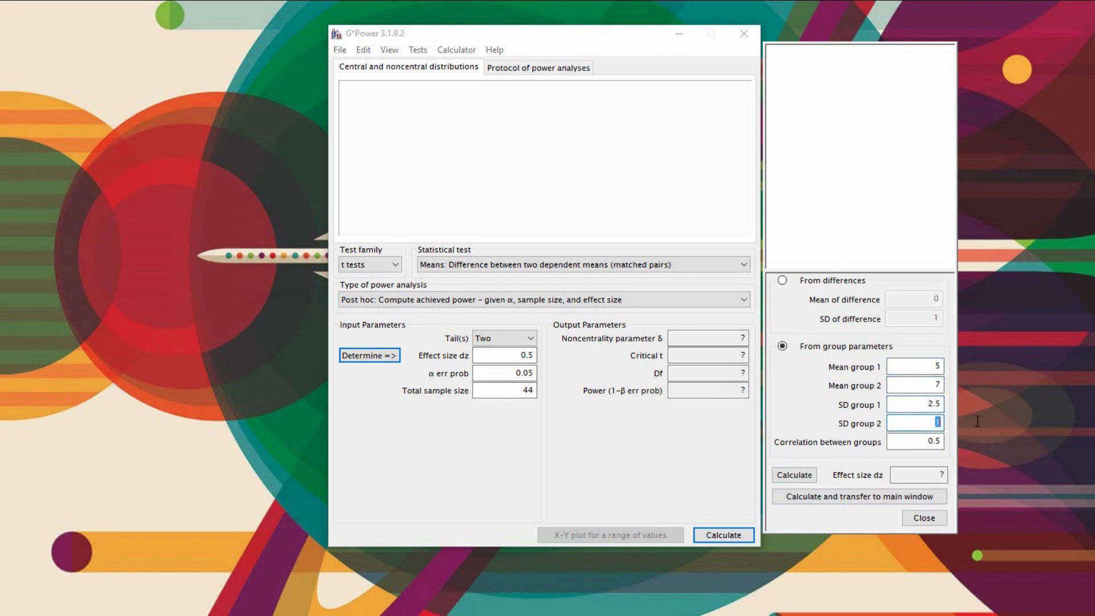
{"action": "type", "text": "3.5"}
{"action": "left_click_drag", "start_coordinate": [913, 444], "coordinate": [952, 445]}
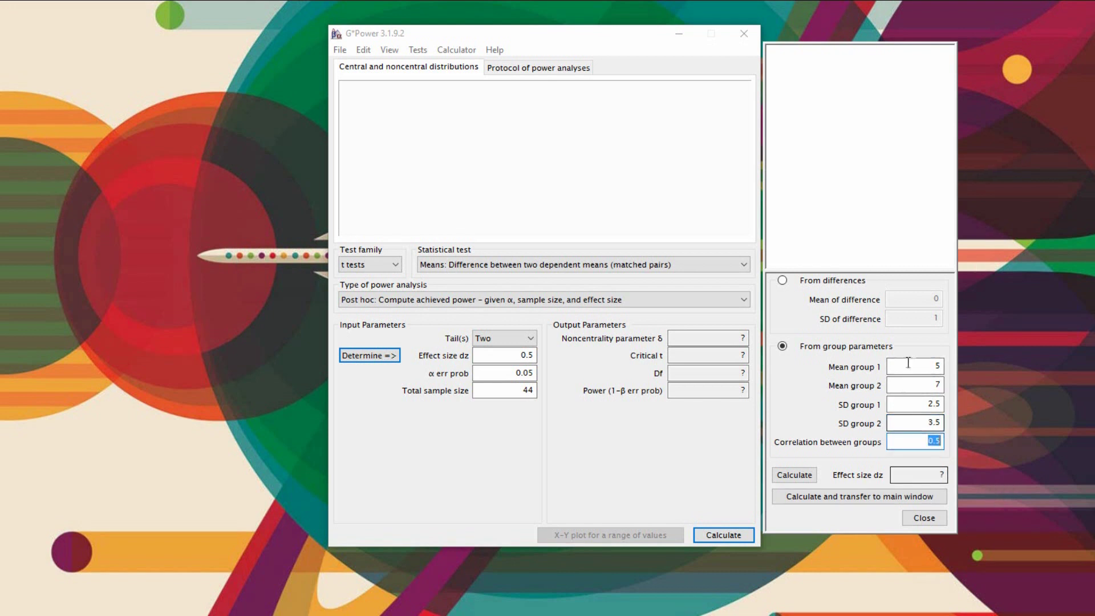
{"action": "left_click", "coordinate": [935, 385]}
{"action": "left_click", "coordinate": [793, 476]}
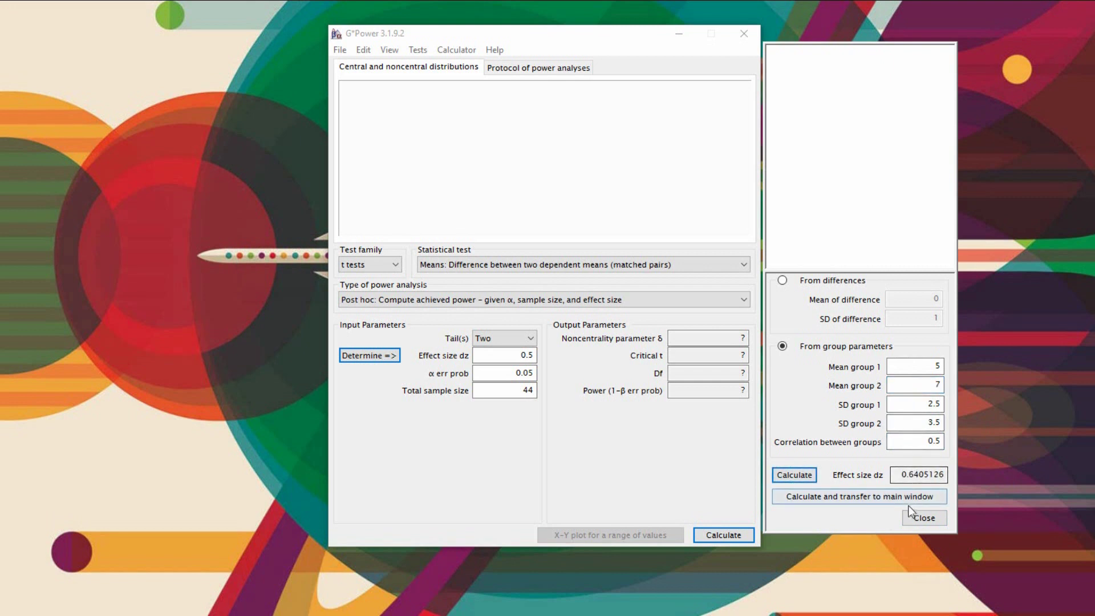
{"action": "left_click", "coordinate": [879, 502]}
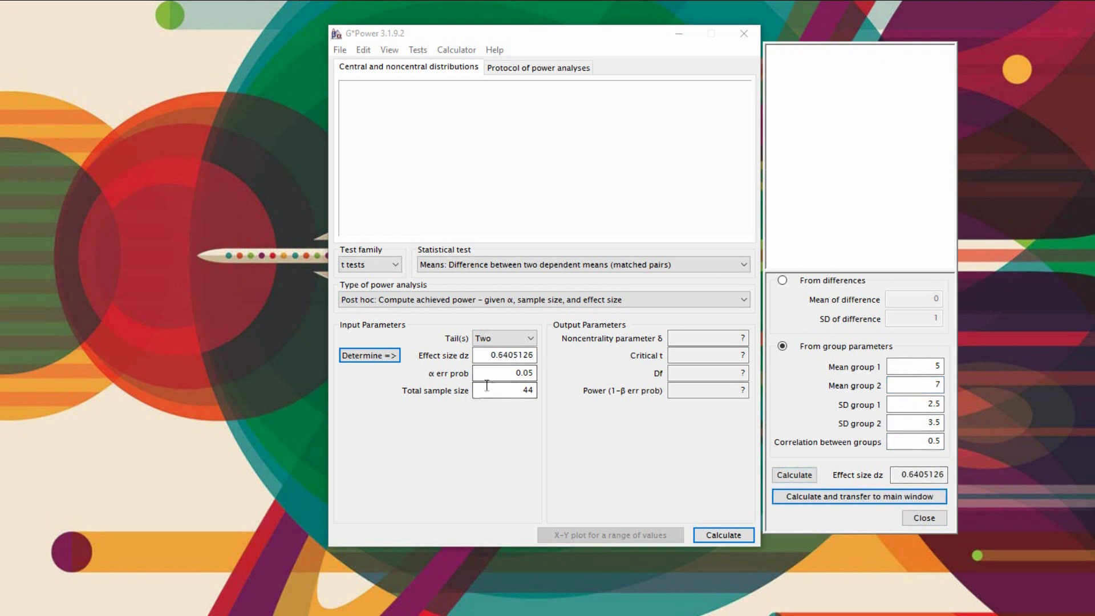
Set total sample size to 20 and compute matched-pairs power: 0.7755629 at α 0.05
{"action": "left_click", "coordinate": [516, 393]}
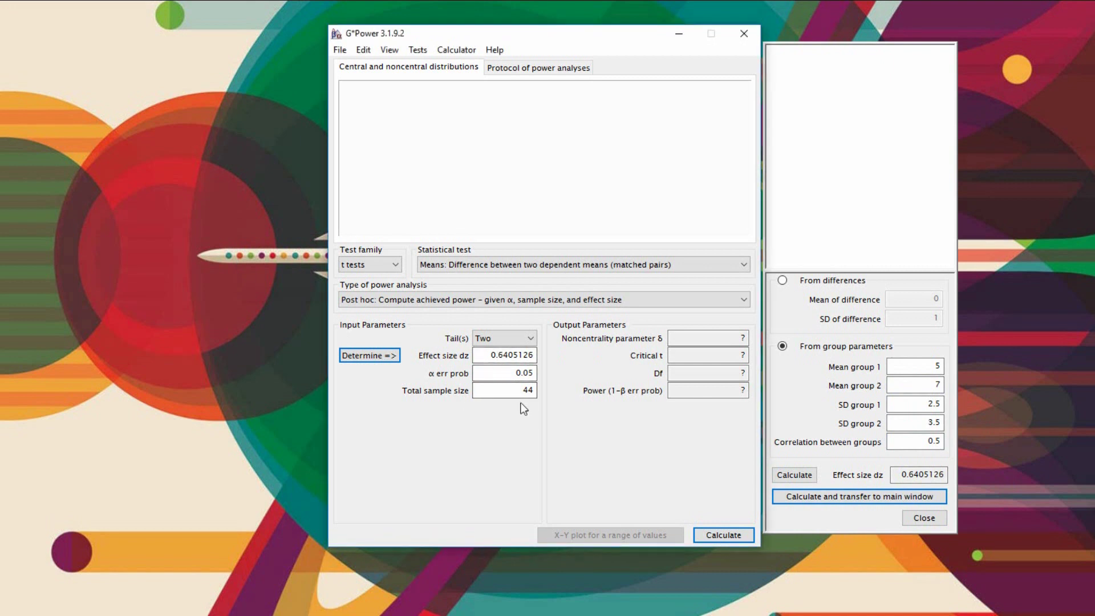
{"action": "double_click", "coordinate": [525, 392]}
{"action": "type", "text": "20"}
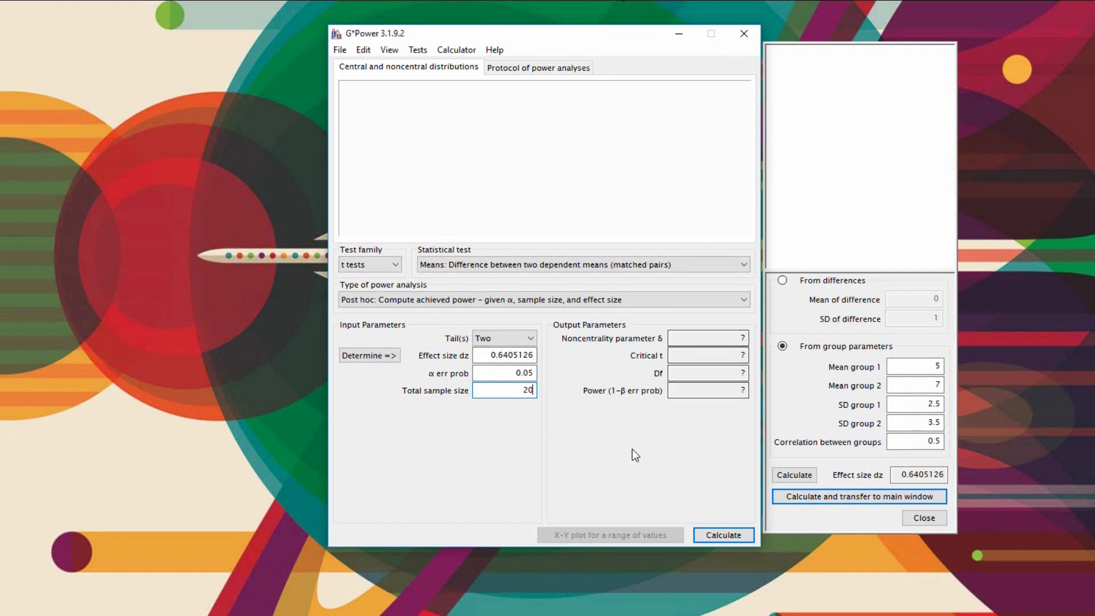
{"action": "left_click", "coordinate": [724, 536]}
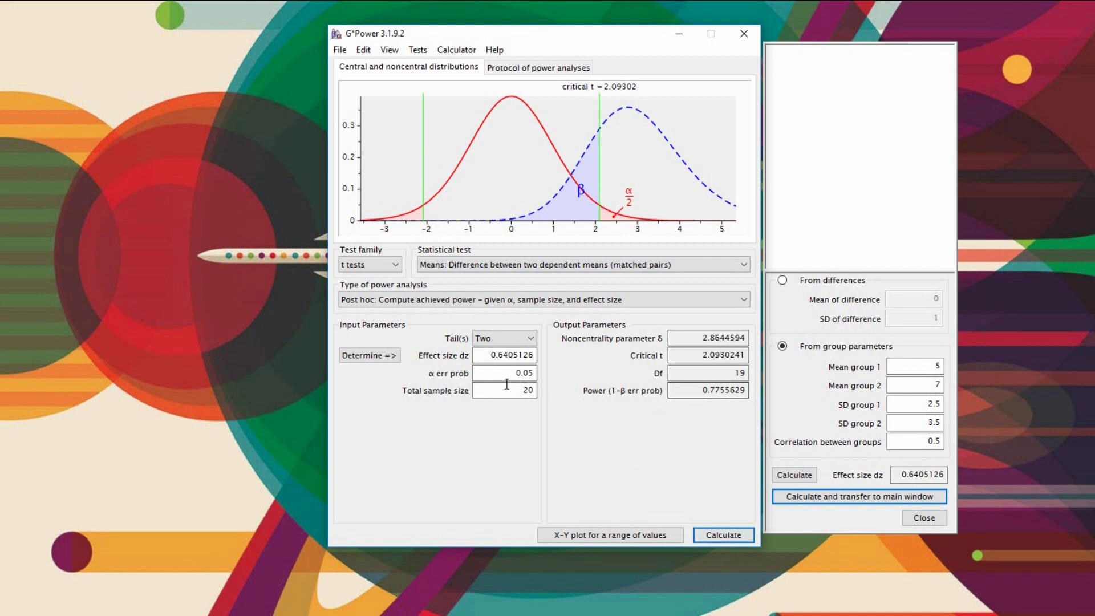
{"action": "double_click", "coordinate": [695, 389]}
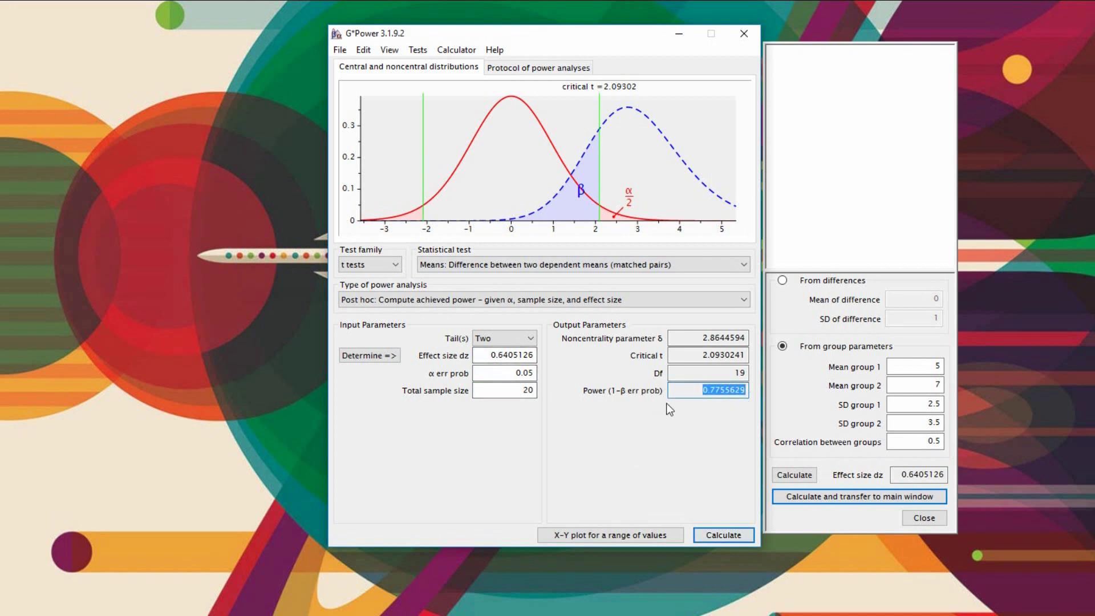
Change α err prob to 0.01 and recompute, giving power 0.5156336
{"action": "left_click", "coordinate": [517, 374]}
{"action": "double_click", "coordinate": [517, 374]}
{"action": "type", "text": "0.01"}
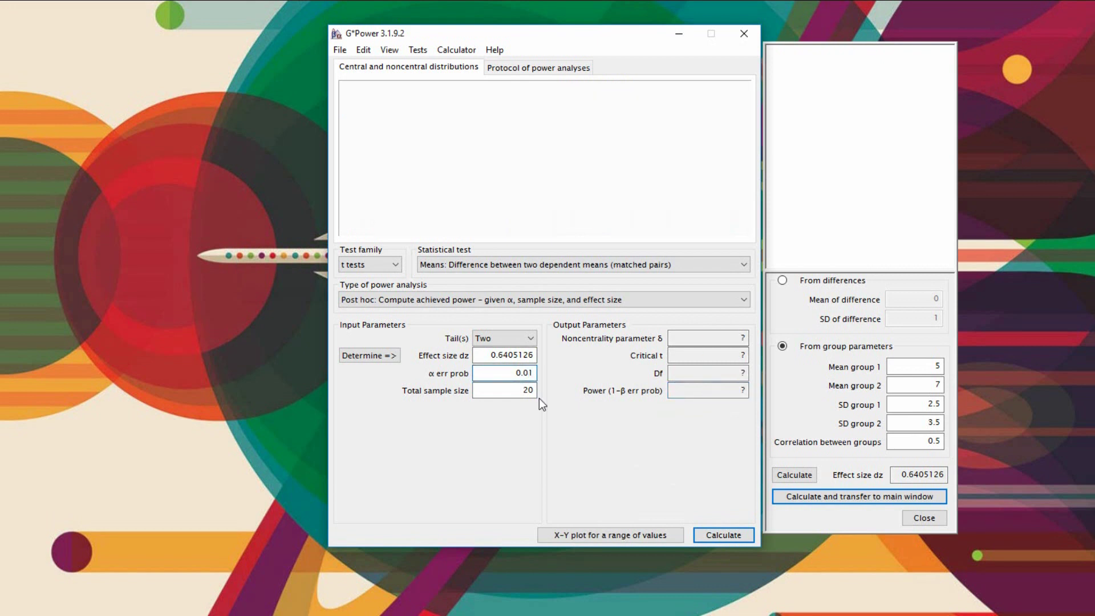
{"action": "left_click", "coordinate": [740, 539]}
{"action": "left_click_drag", "start_coordinate": [704, 390], "coordinate": [753, 394]}
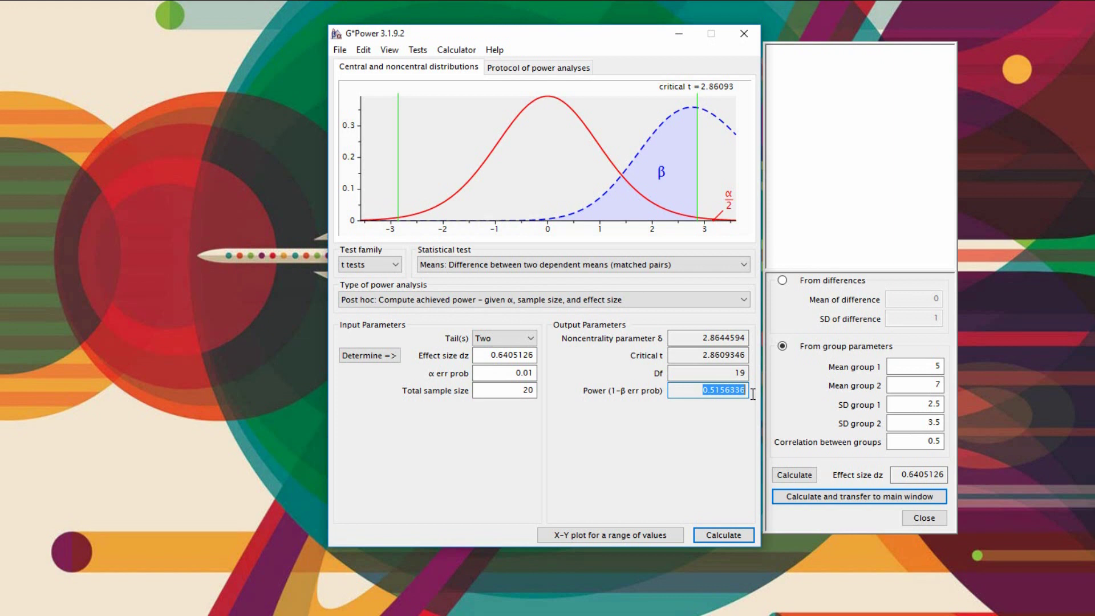
{"action": "left_click", "coordinate": [733, 394]}
Restore α err prob to 0.05 and recalculate the power
{"action": "left_click", "coordinate": [535, 373]}
{"action": "key", "text": "BackSpace"}
{"action": "type", "text": "5"}
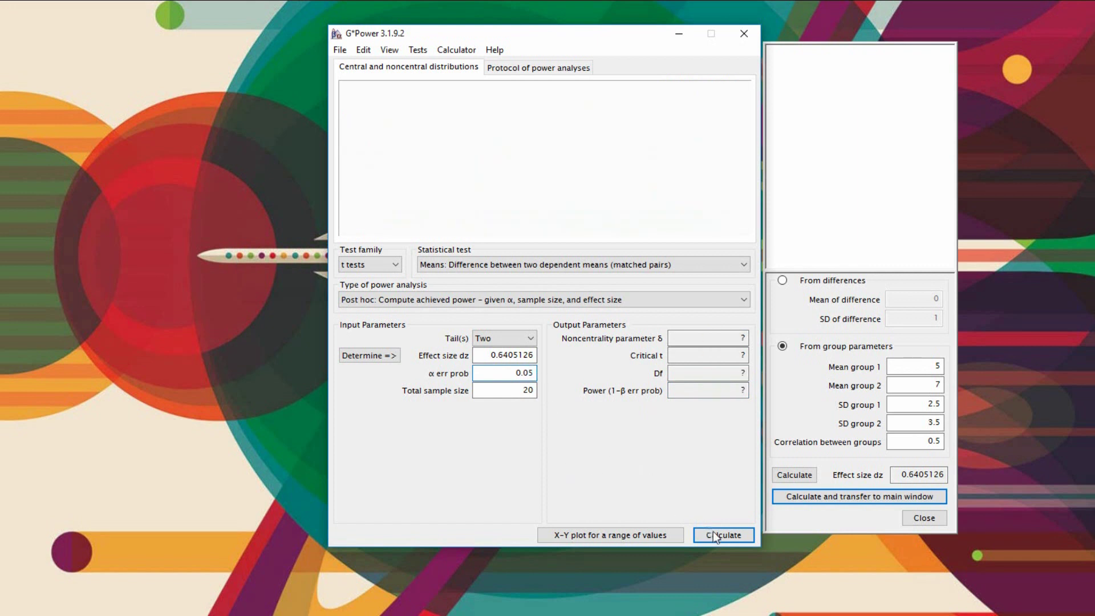
{"action": "left_click", "coordinate": [715, 536]}
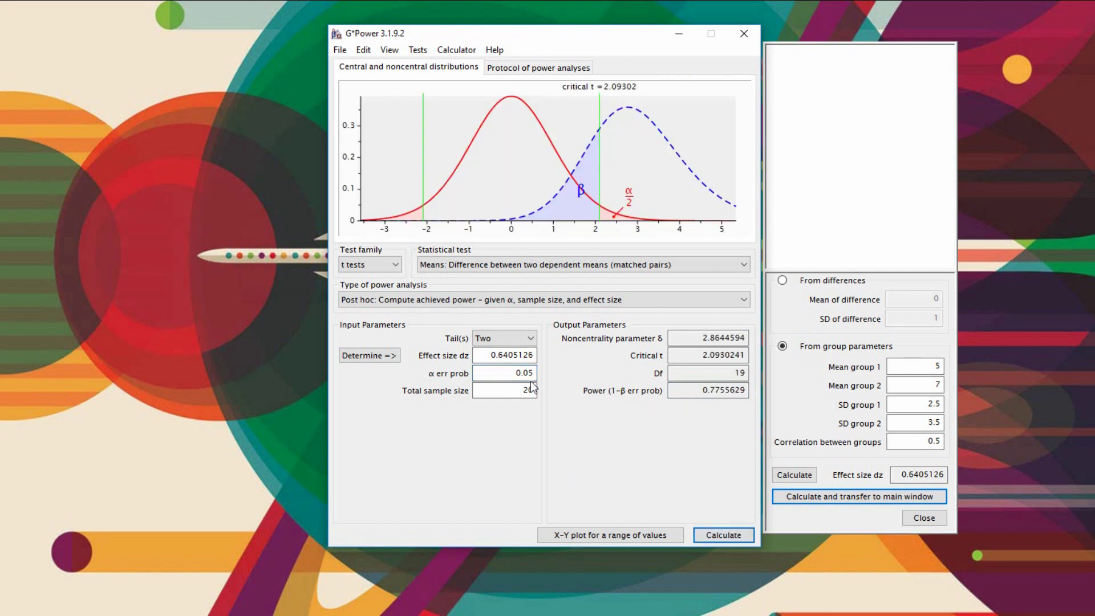
Switch to the two independent means test and enter effect size d 0.8
{"action": "left_click", "coordinate": [509, 271]}
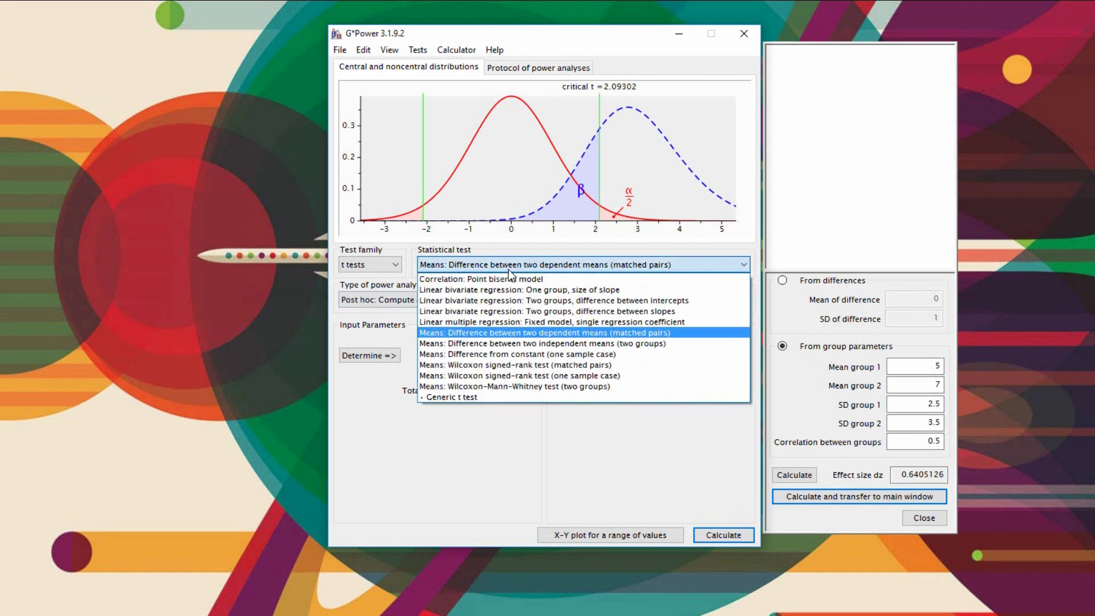
{"action": "left_click", "coordinate": [533, 344]}
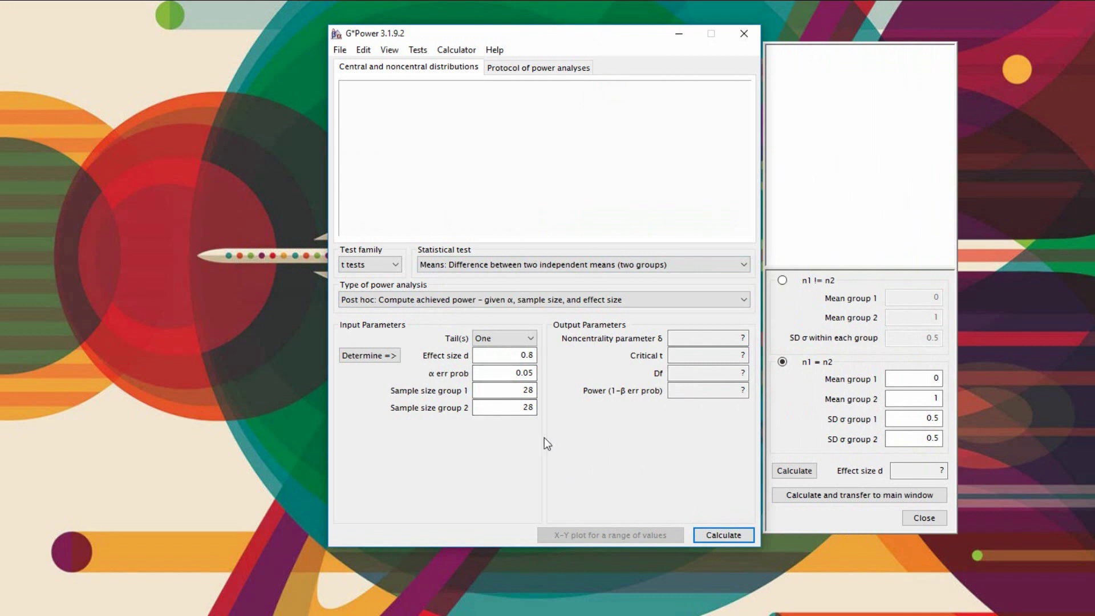
{"action": "left_click", "coordinate": [372, 357]}
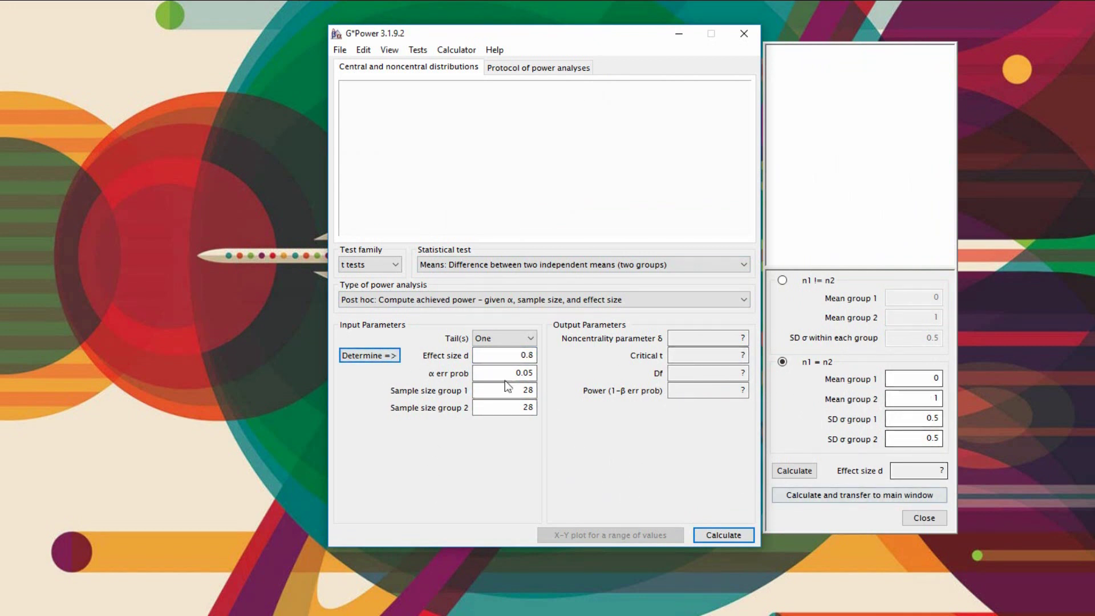
{"action": "left_click", "coordinate": [531, 355]}
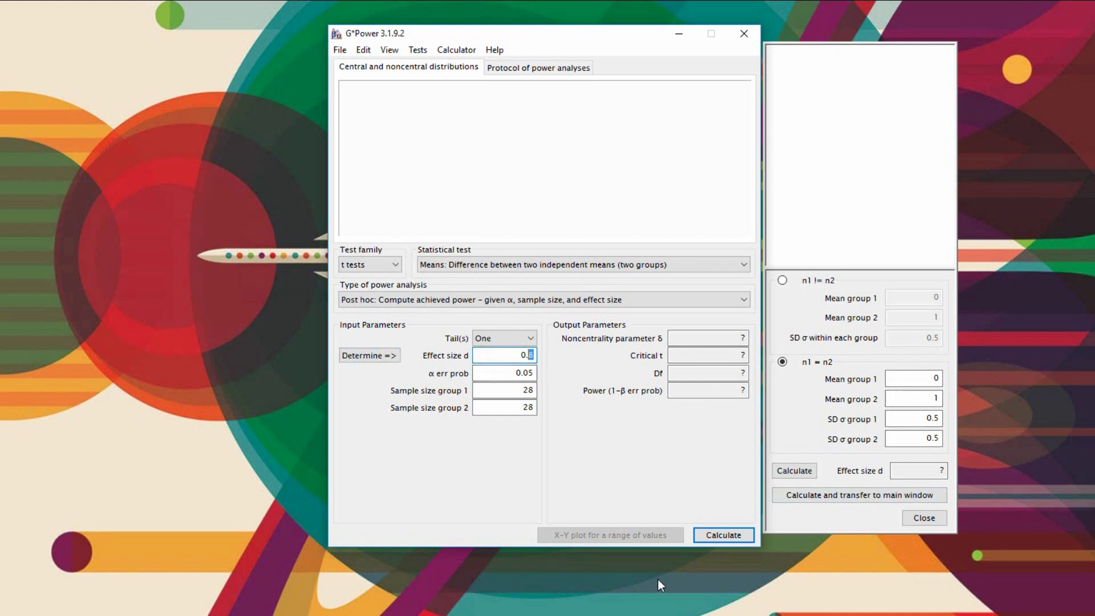
{"action": "type", "text": "8"}
{"action": "key", "text": "Tab"}
Make the test two-tailed with groups of 10 and 7, giving power 0.3302136
{"action": "left_click", "coordinate": [514, 340]}
{"action": "left_click", "coordinate": [494, 367]}
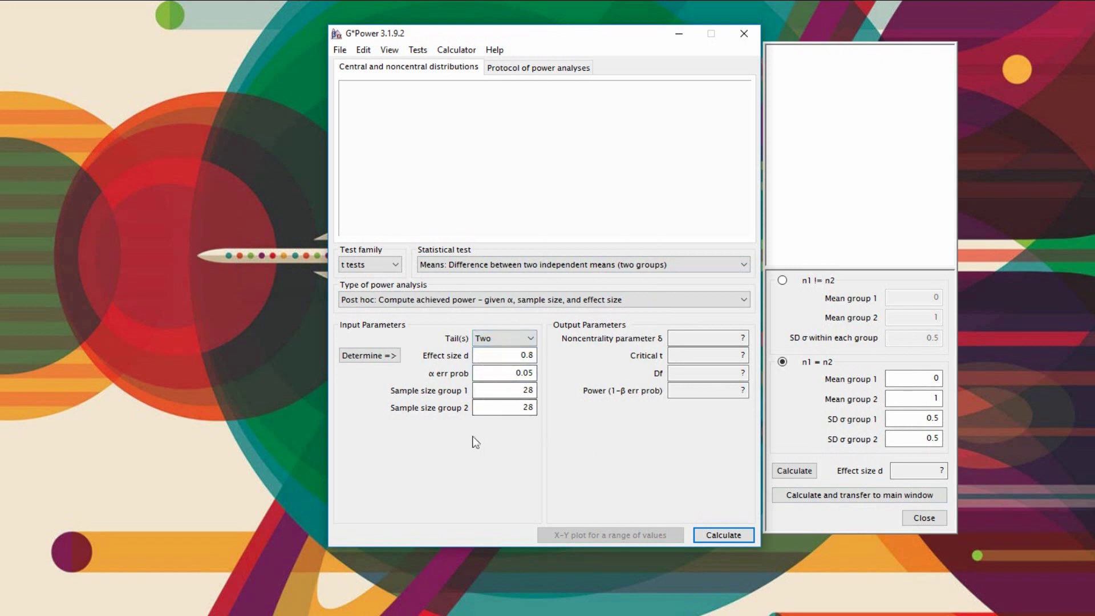
{"action": "key", "text": "Tab"}
{"action": "type", "text": "10"}
{"action": "key", "text": "Tab"}
{"action": "type", "text": "7"}
{"action": "left_click", "coordinate": [727, 536]}
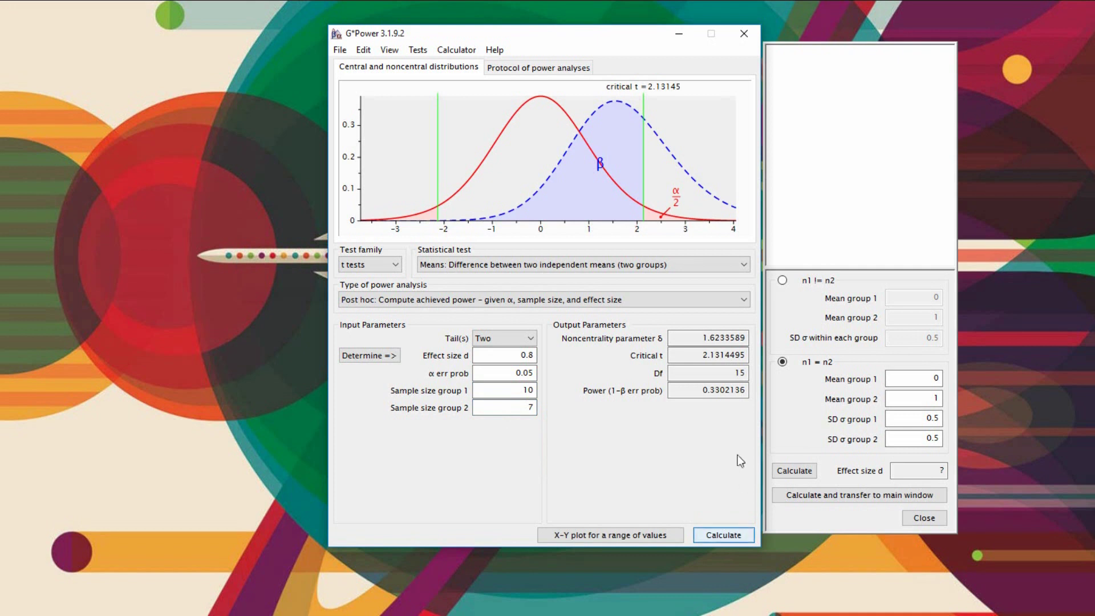
Set both group sizes to 20 and recompute, giving power 0.6934042
{"action": "left_click", "coordinate": [675, 391]}
{"action": "left_click_drag", "start_coordinate": [704, 392], "coordinate": [731, 393]}
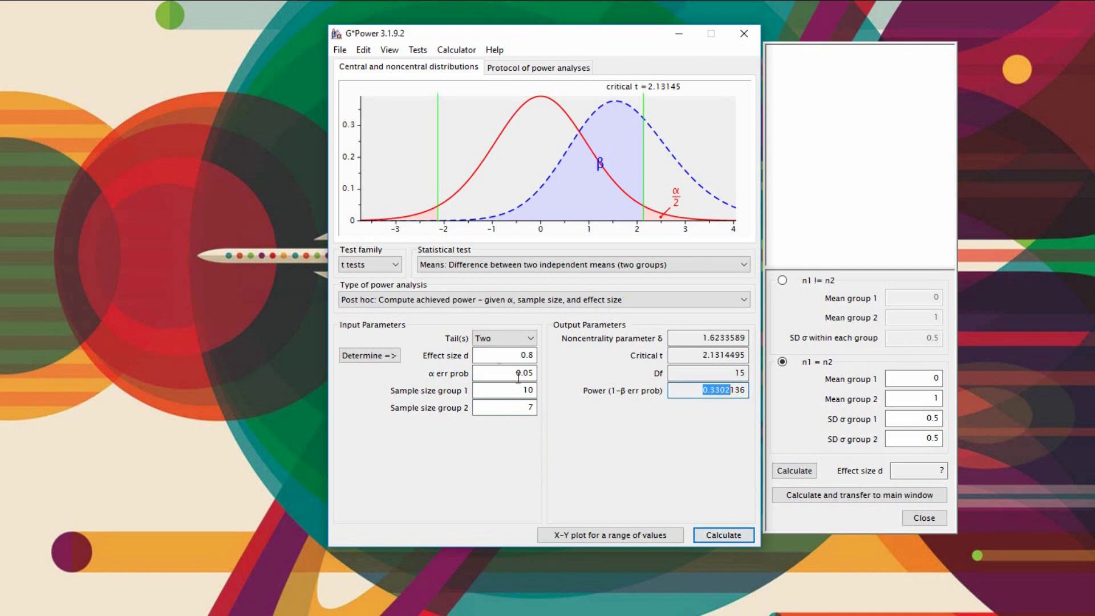
{"action": "double_click", "coordinate": [525, 356]}
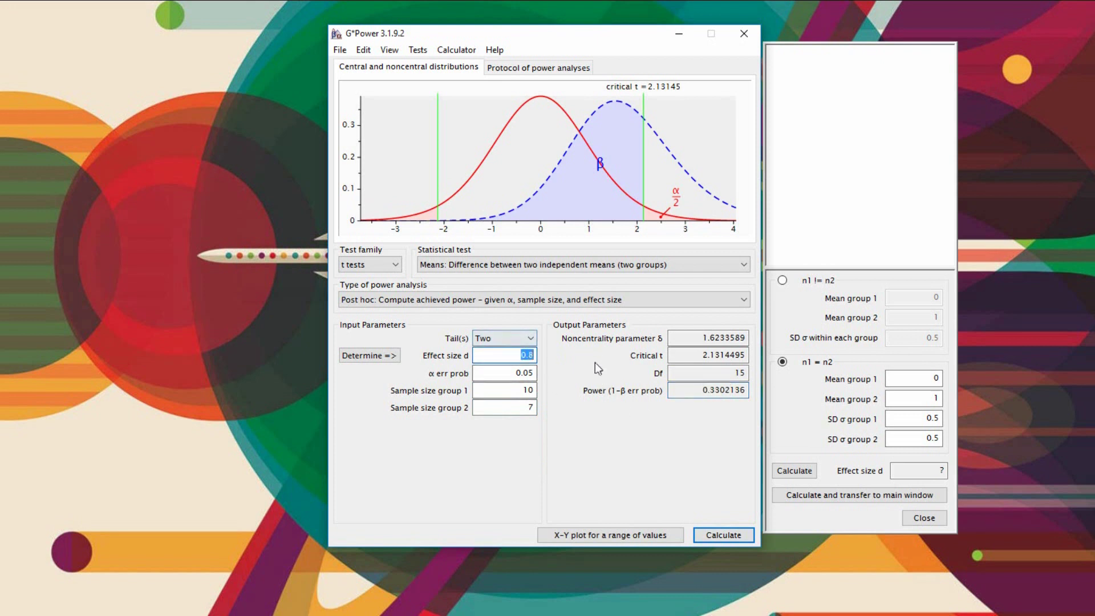
{"action": "double_click", "coordinate": [513, 390]}
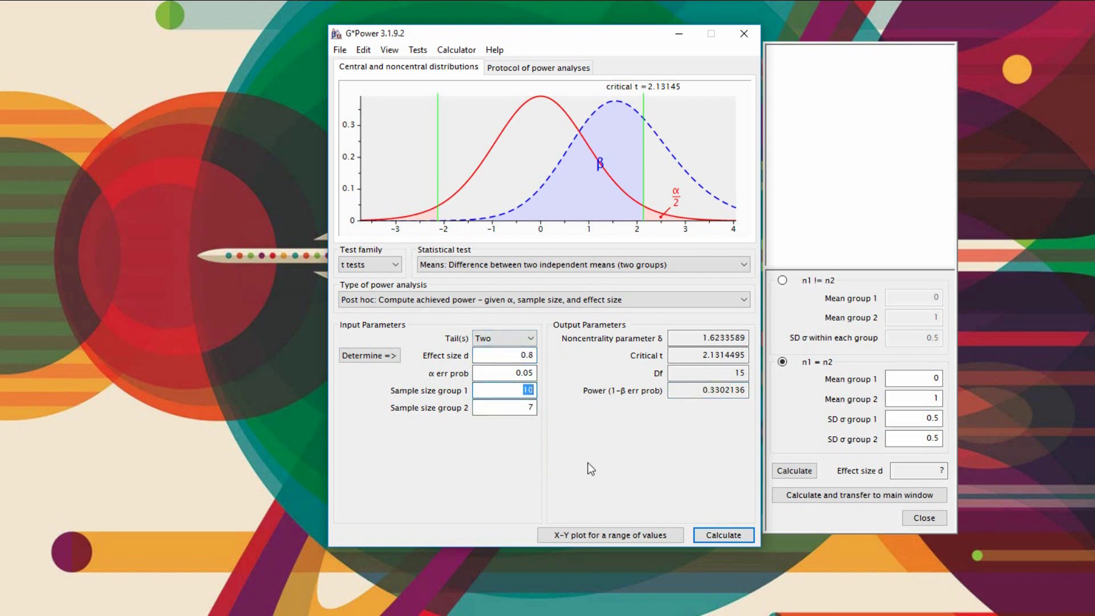
{"action": "type", "text": "20"}
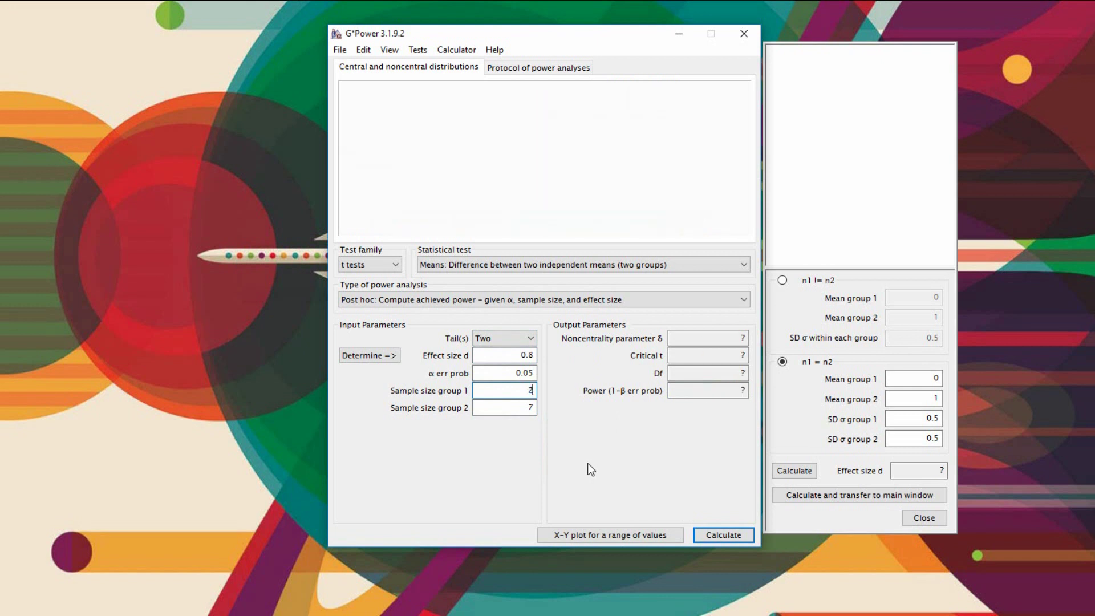
{"action": "key", "text": "Tab"}
{"action": "type", "text": "20"}
{"action": "left_click", "coordinate": [727, 538]}
{"action": "left_click_drag", "start_coordinate": [697, 389], "coordinate": [791, 396]}
Raise effect size d to 1.5 and recompute, giving power 0.9960997
{"action": "double_click", "coordinate": [526, 390]}
{"action": "key", "text": "shift+Tab"}
{"action": "key", "text": "shift+Tab"}
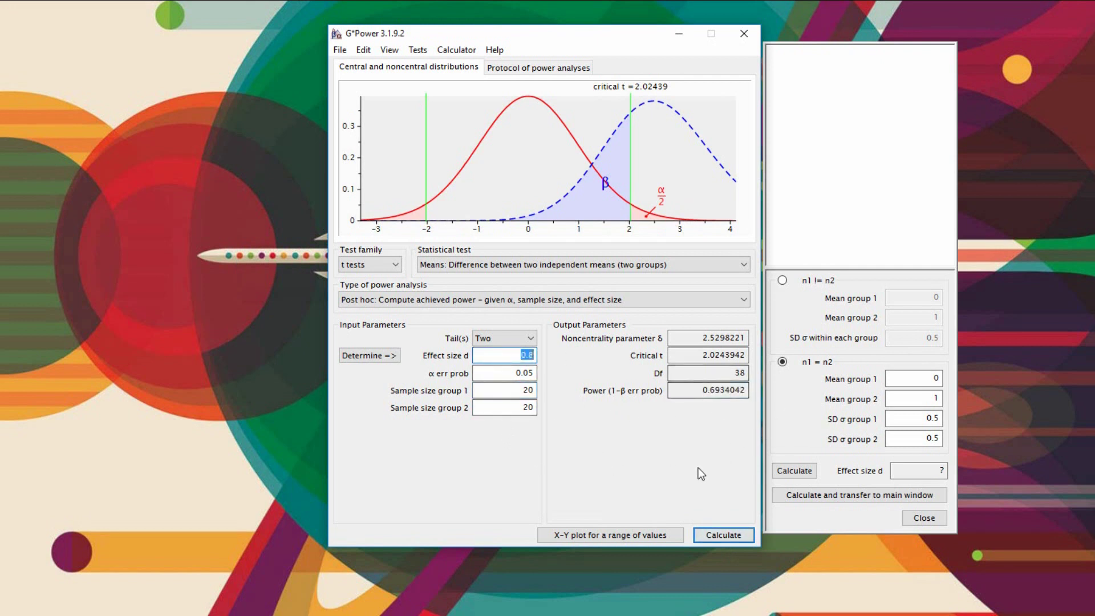
{"action": "type", "text": "1.5"}
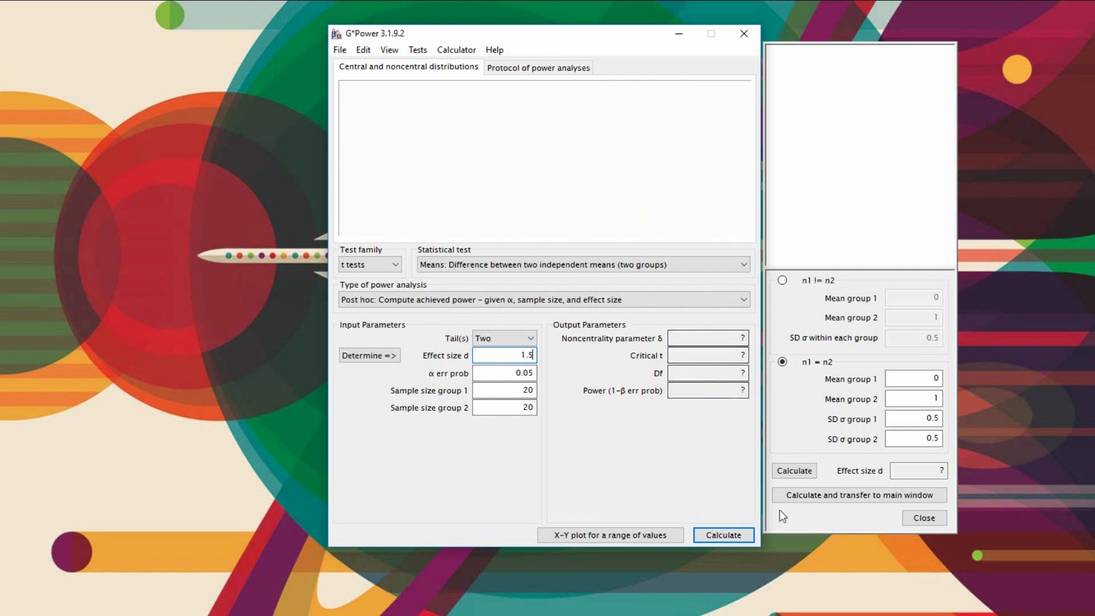
{"action": "left_click", "coordinate": [730, 534]}
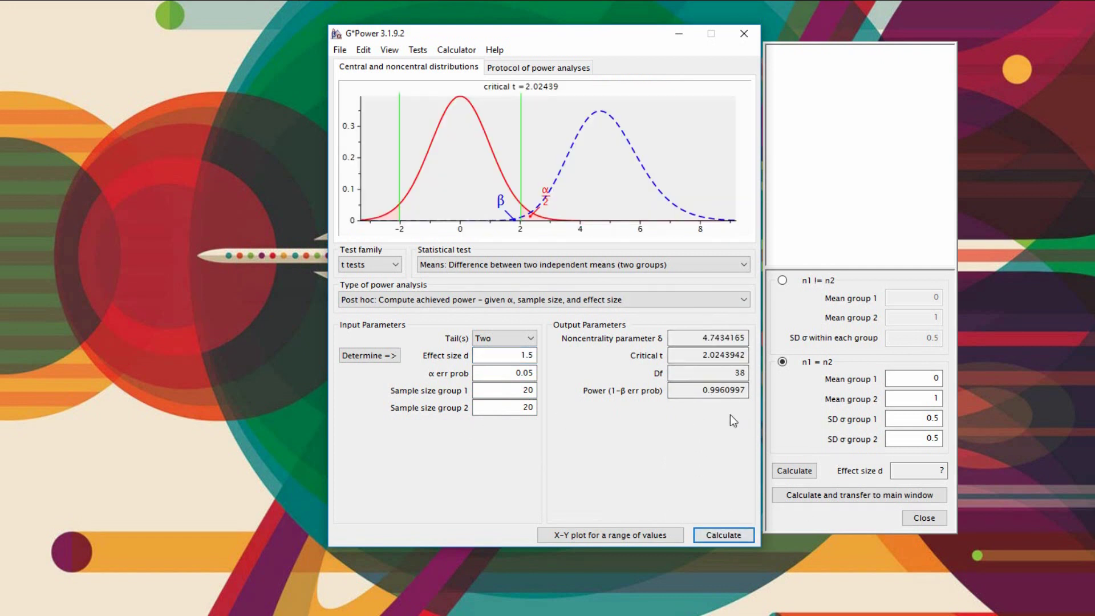
{"action": "left_click_drag", "start_coordinate": [741, 390], "coordinate": [701, 391]}
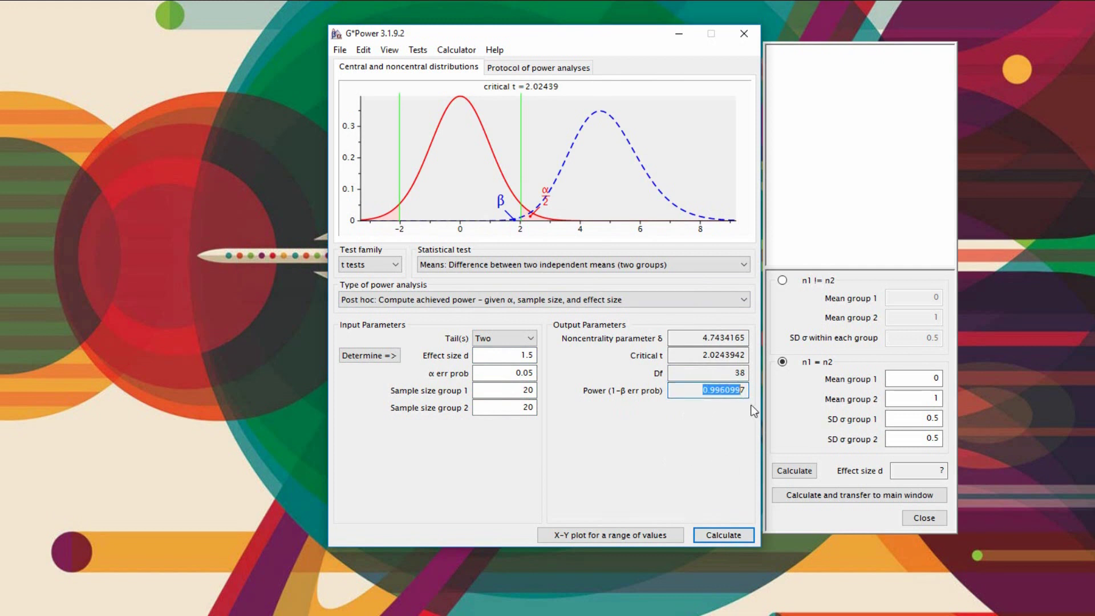